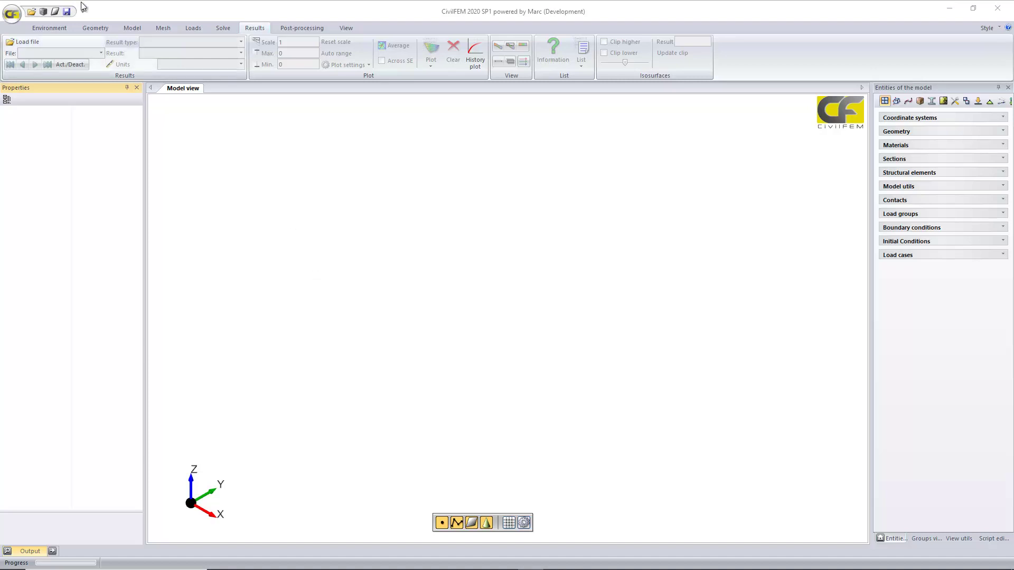
- Show the grid and draw a line along the Y axis from (0, 6, 0) to (0, 2, 0)
{"action": "left_click", "coordinate": [88, 29]}
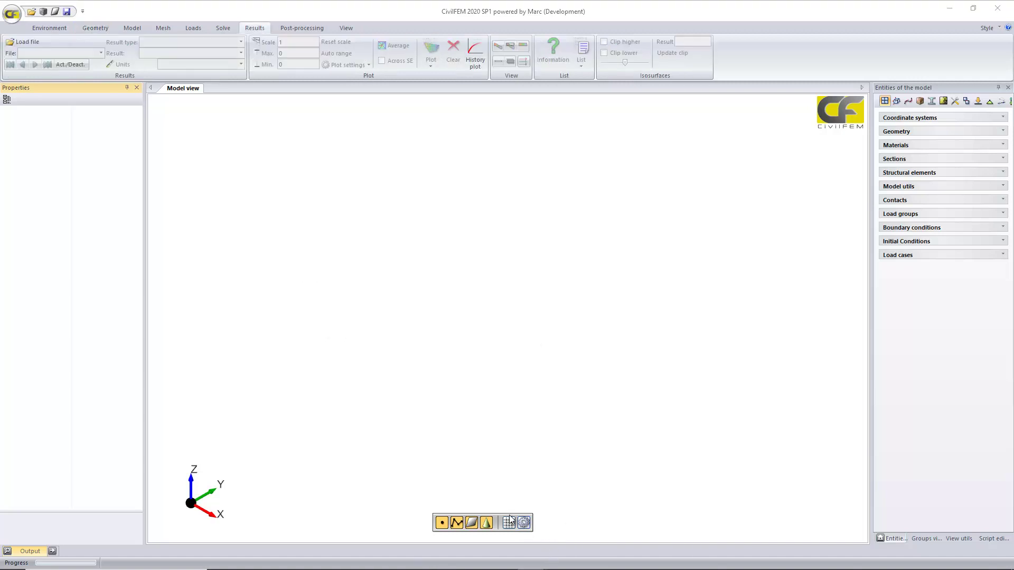
{"action": "left_click", "coordinate": [509, 522]}
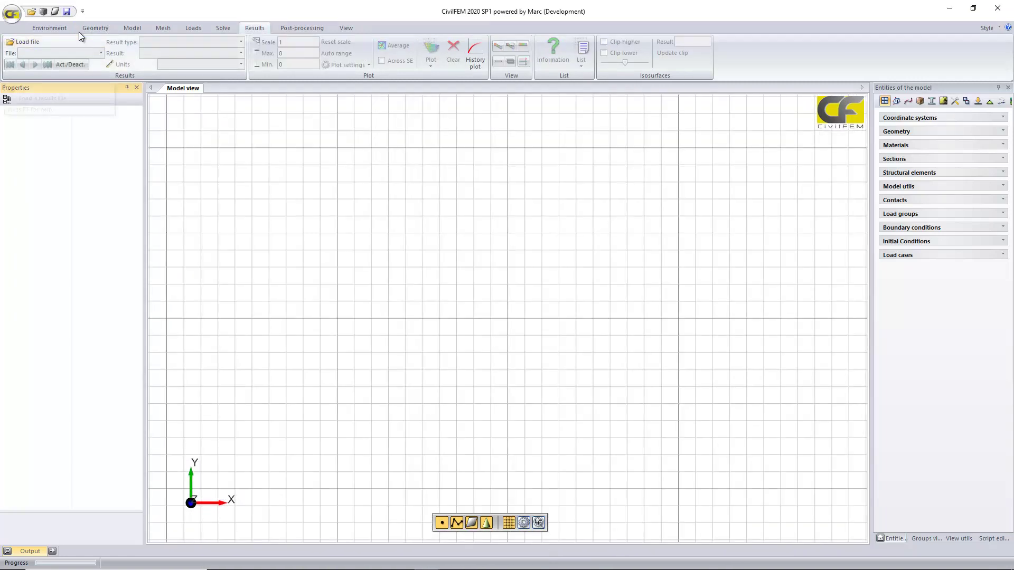
{"action": "left_click", "coordinate": [94, 28]}
{"action": "left_click", "coordinate": [49, 48]}
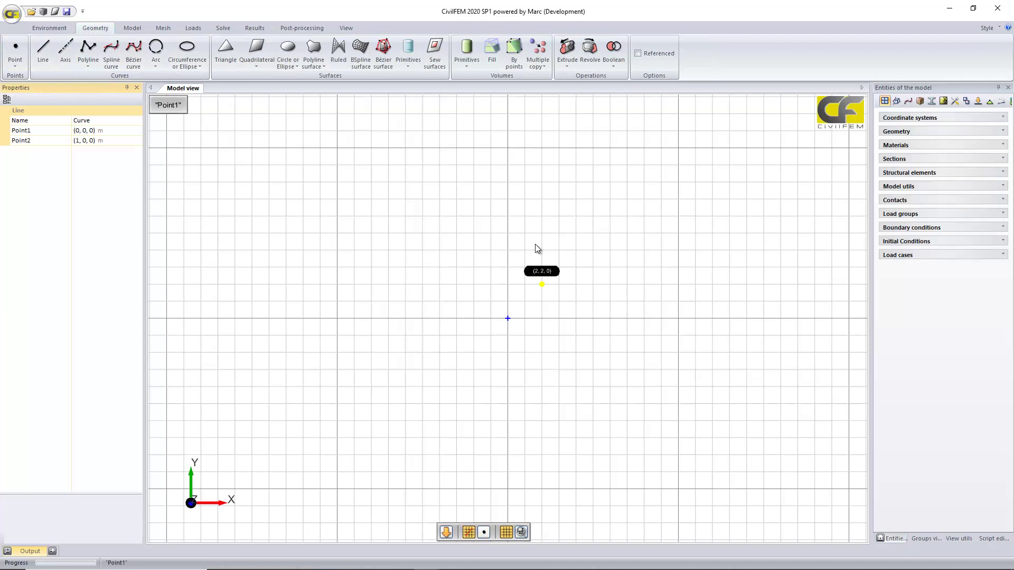
{"action": "left_click", "coordinate": [509, 217]}
{"action": "left_click", "coordinate": [508, 285]}
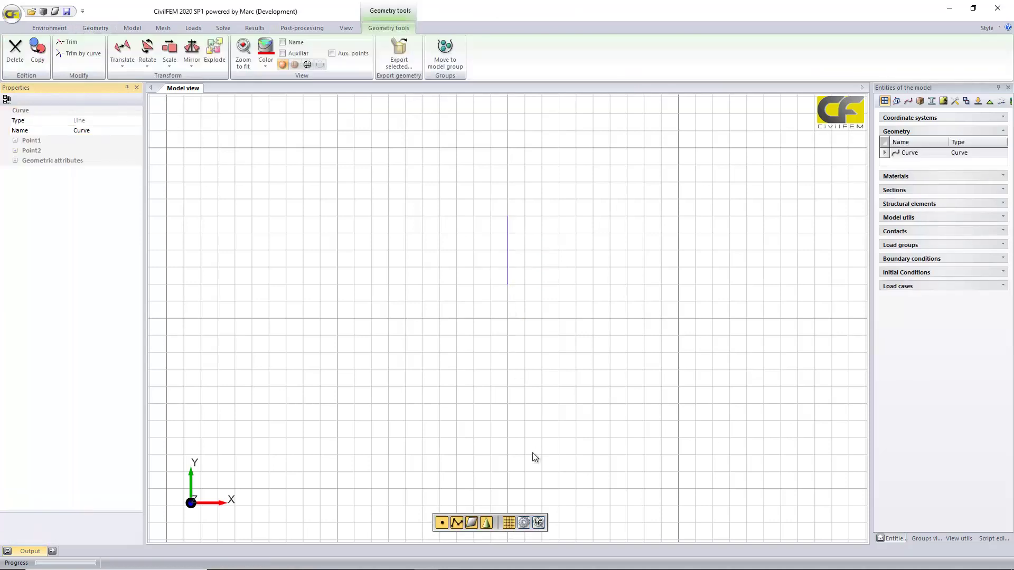
- Set the grid center to (0, 0, 0.5) m
{"action": "left_click", "coordinate": [524, 523]}
{"action": "left_click", "coordinate": [92, 133]}
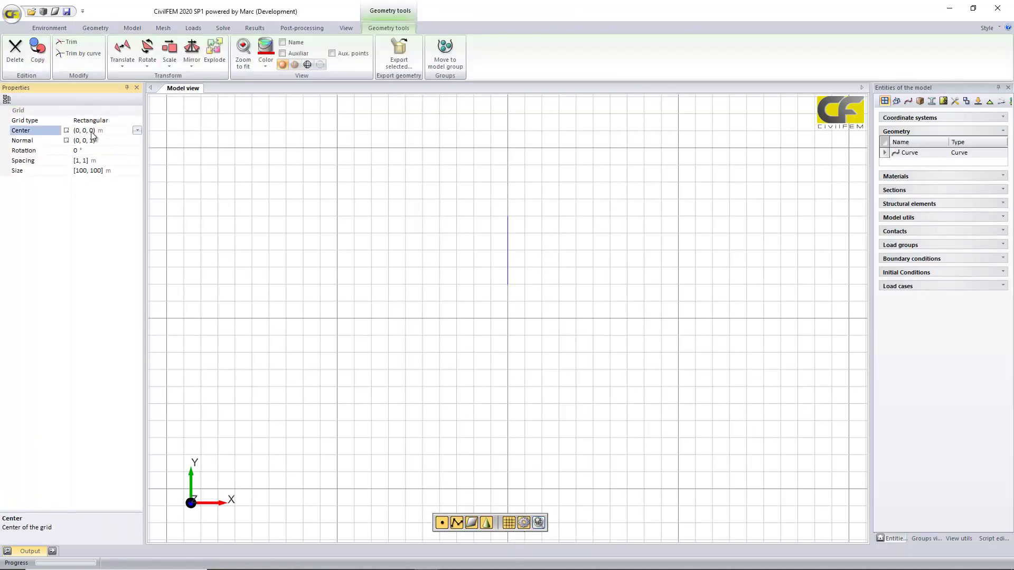
{"action": "left_click", "coordinate": [91, 131]}
{"action": "type", "text": ".5"}
{"action": "key", "text": "Return"}
- Draw a line parallel to the X axis from (-3, 3, 0.5) to (1, 3, 0.5), and hide the grid
{"action": "left_click", "coordinate": [95, 27]}
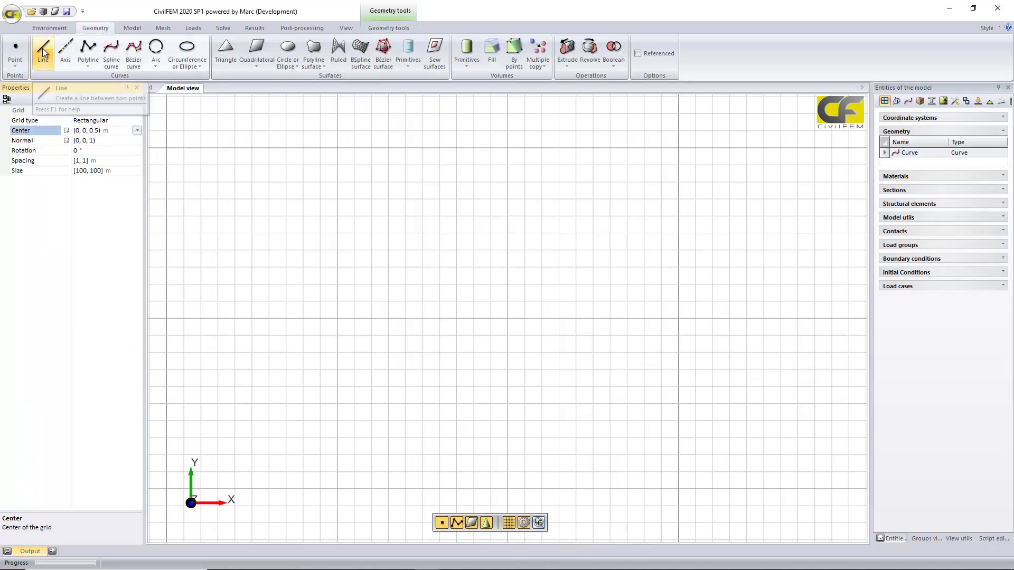
{"action": "left_click", "coordinate": [42, 48]}
{"action": "left_click", "coordinate": [458, 267]}
{"action": "left_click", "coordinate": [525, 269]}
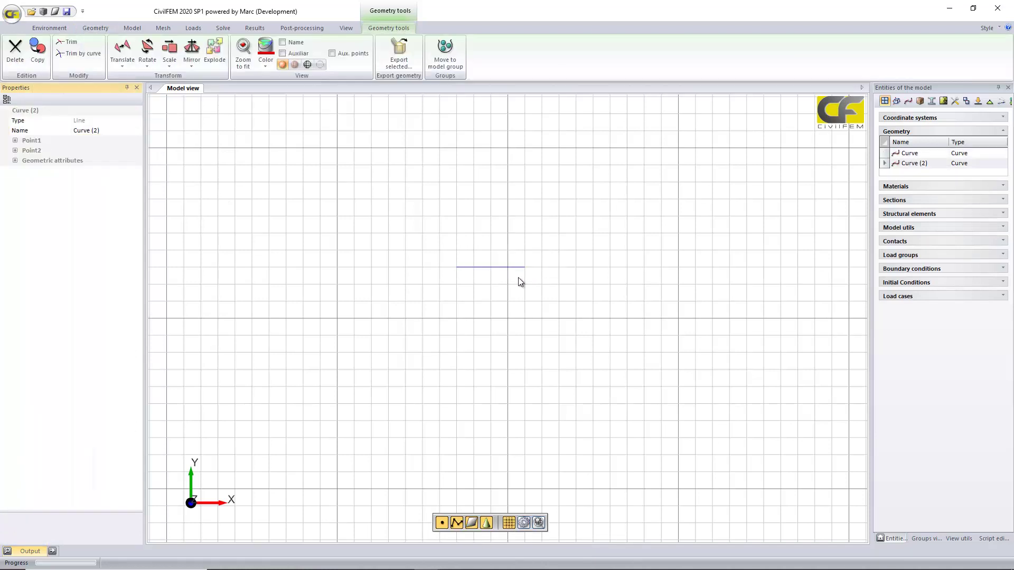
{"action": "left_click", "coordinate": [509, 523]}
{"action": "middle_click_drag", "start_coordinate": [471, 343], "coordinate": [525, 398]}
{"action": "scroll", "coordinate": [525, 398], "scroll_direction": "up", "scroll_amount": 3}
- Create a structural steel material Fe360 according to Eurocode 3
{"action": "left_click", "coordinate": [132, 28]}
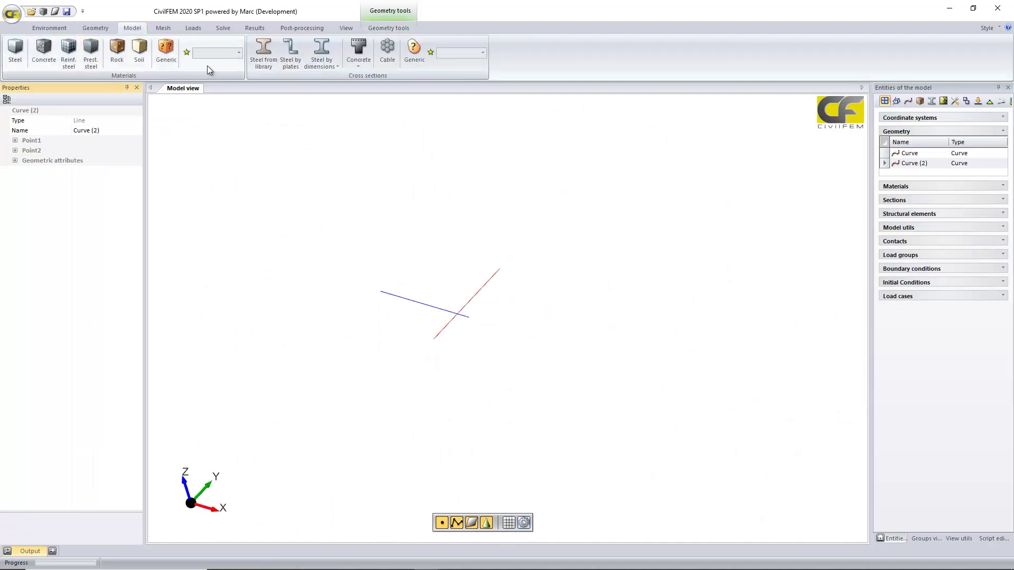
{"action": "left_click", "coordinate": [15, 50]}
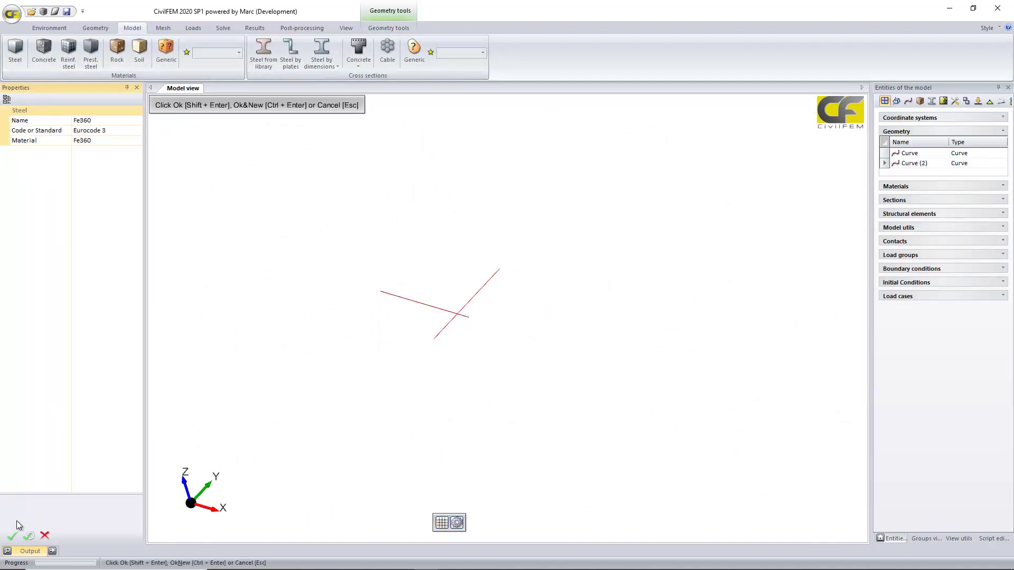
{"action": "left_click", "coordinate": [13, 535]}
- Create an IPE 300 steel cross section from the library using the Fe360 material
{"action": "left_click", "coordinate": [133, 27]}
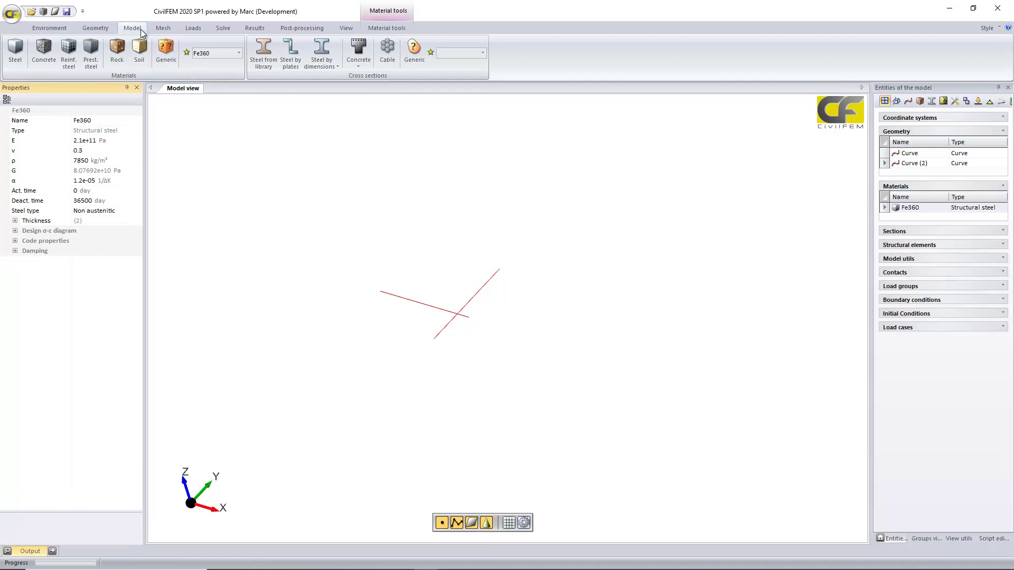
{"action": "left_click", "coordinate": [264, 59]}
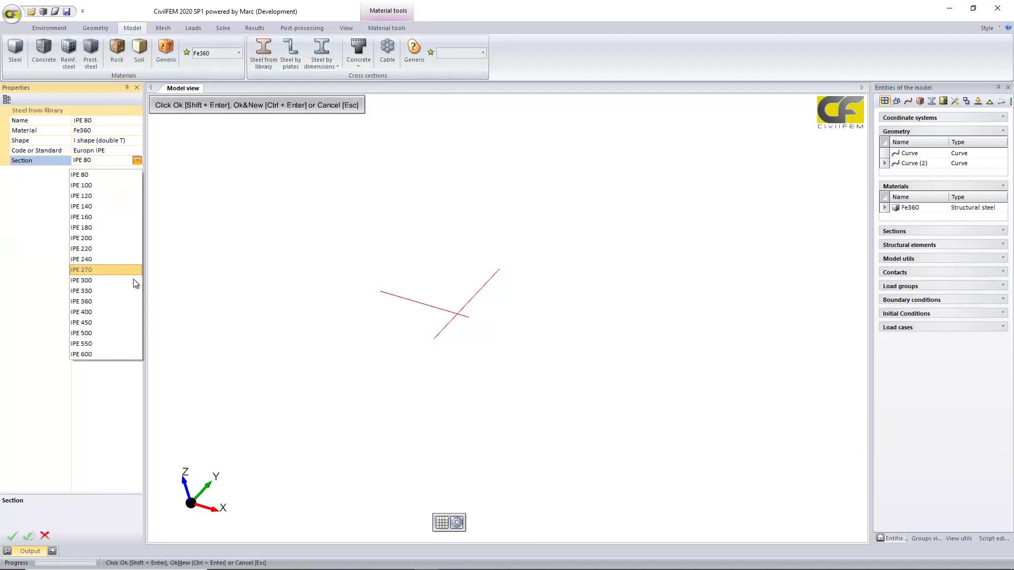
{"action": "left_click", "coordinate": [131, 280]}
{"action": "left_click", "coordinate": [12, 536]}
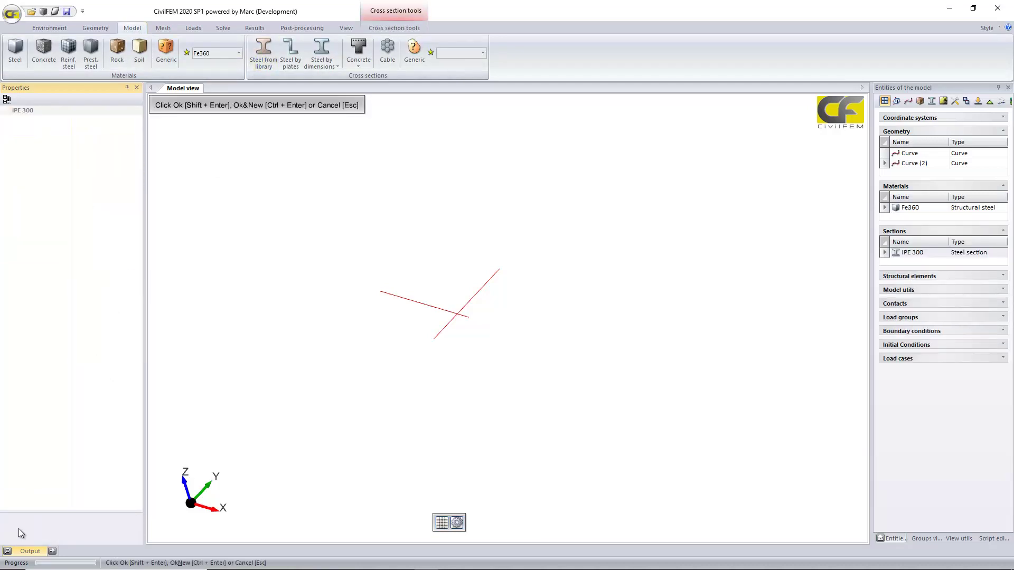
- Create beam structural elements from both curves with the IPE 300 cross section at both ends
{"action": "left_click", "coordinate": [163, 28]}
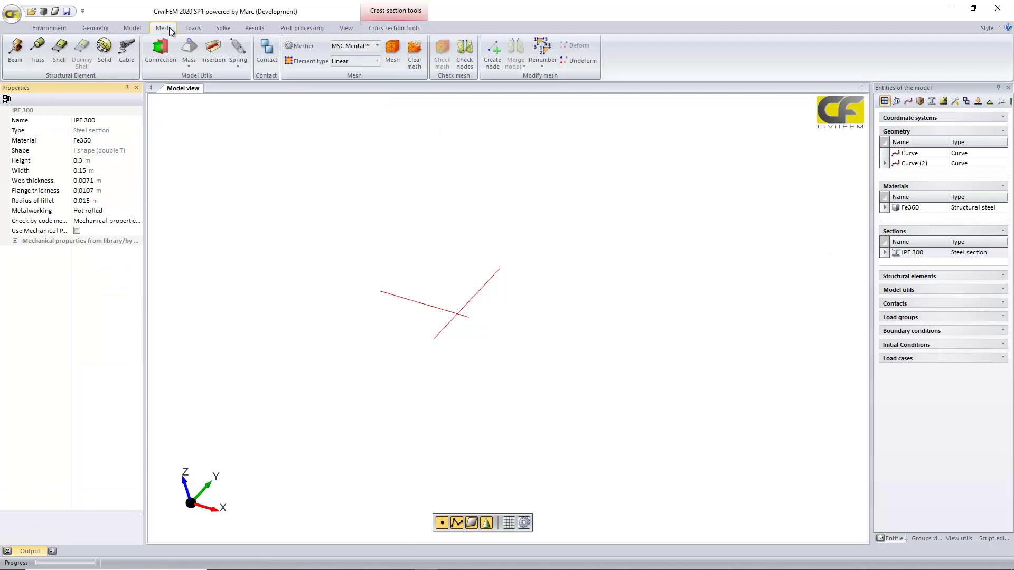
{"action": "left_click", "coordinate": [24, 55]}
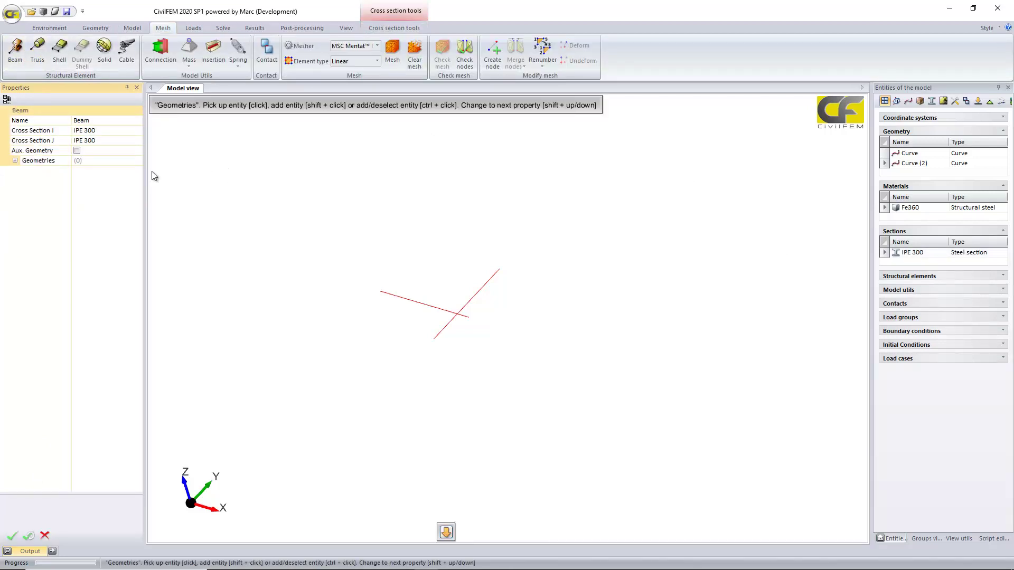
{"action": "left_click_drag", "start_coordinate": [570, 225], "coordinate": [330, 383]}
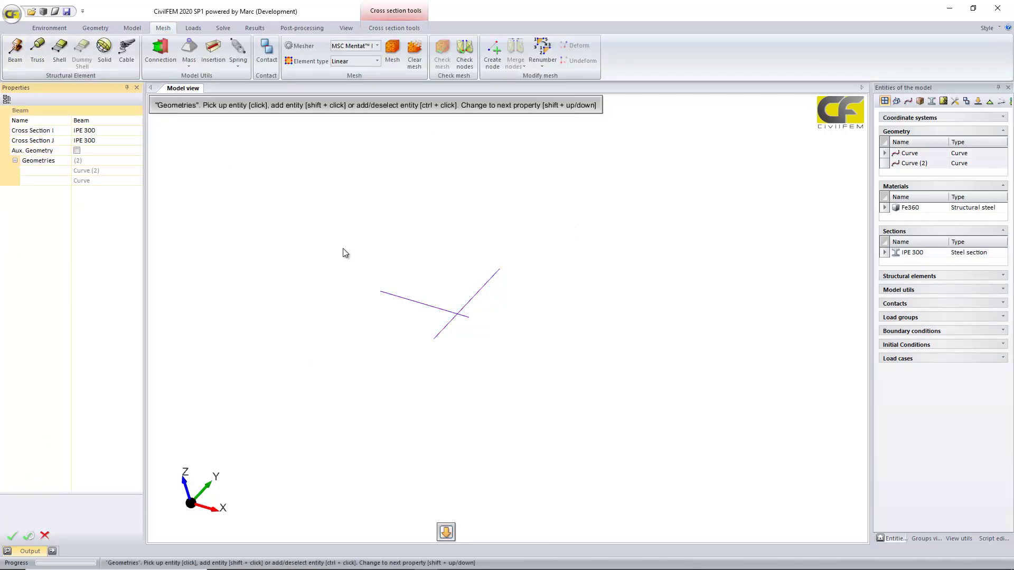
{"action": "left_click", "coordinate": [12, 536]}
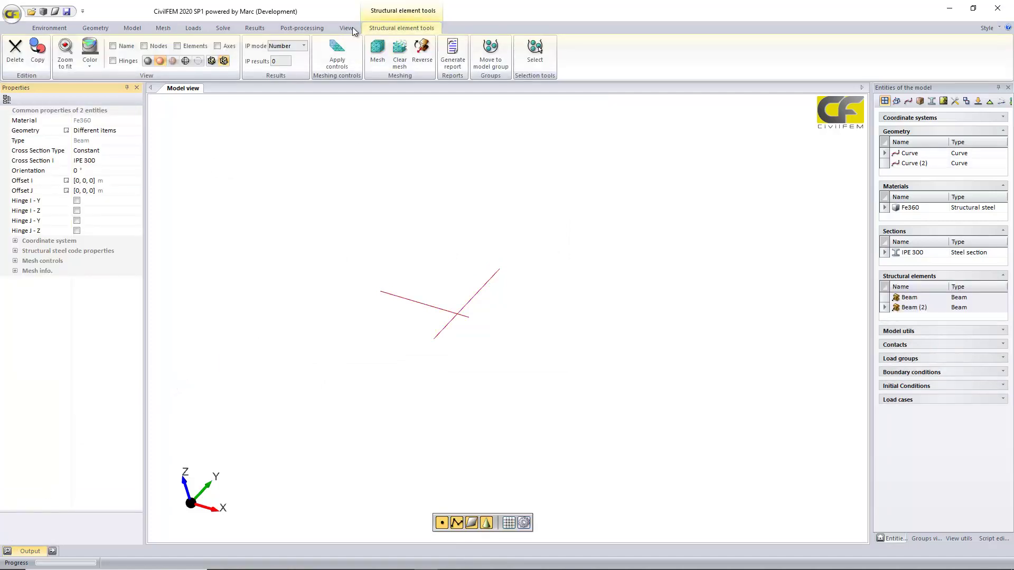
- Mesh both beams, saving the model as mesh02.cf over the existing file, and inspect the meshed beams
{"action": "left_click", "coordinate": [378, 52]}
{"action": "left_click", "coordinate": [459, 311]}
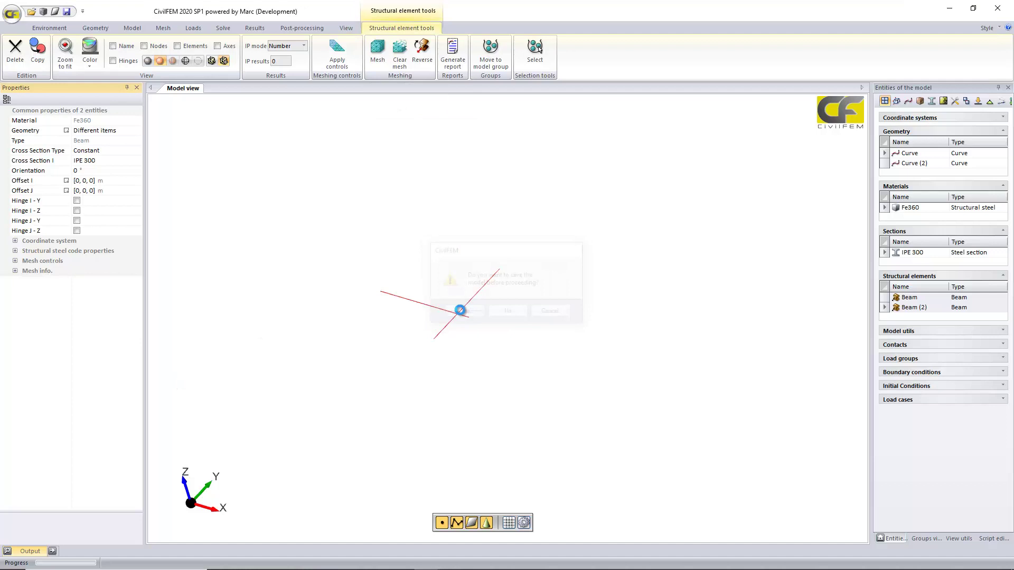
{"action": "left_click", "coordinate": [414, 267]}
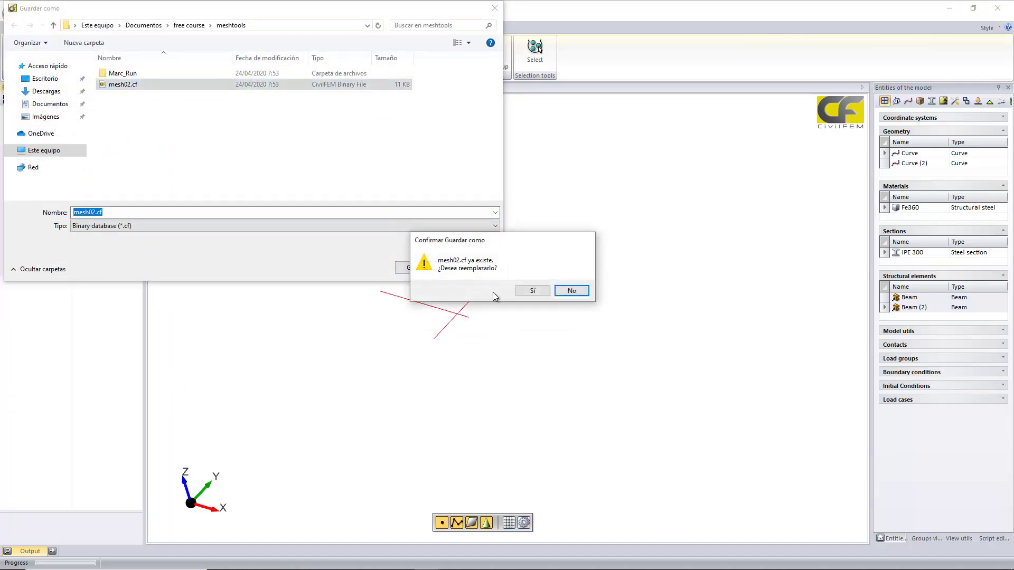
{"action": "left_click", "coordinate": [527, 290]}
{"action": "middle_click_drag", "start_coordinate": [516, 313], "coordinate": [530, 336]}
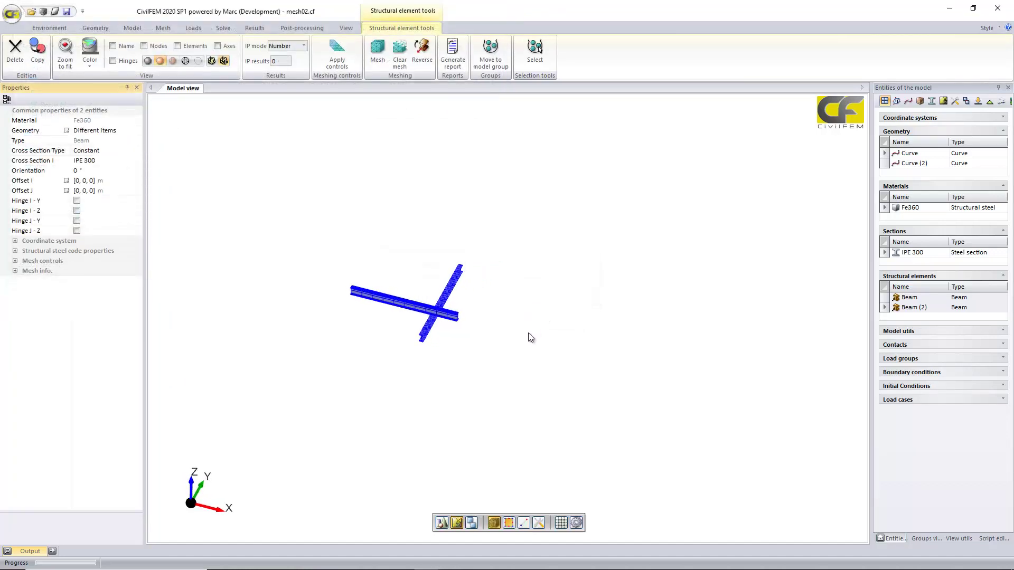
{"action": "scroll", "coordinate": [516, 339], "scroll_direction": "up", "scroll_amount": 6}
{"action": "middle_click_drag", "start_coordinate": [424, 351], "coordinate": [558, 357]}
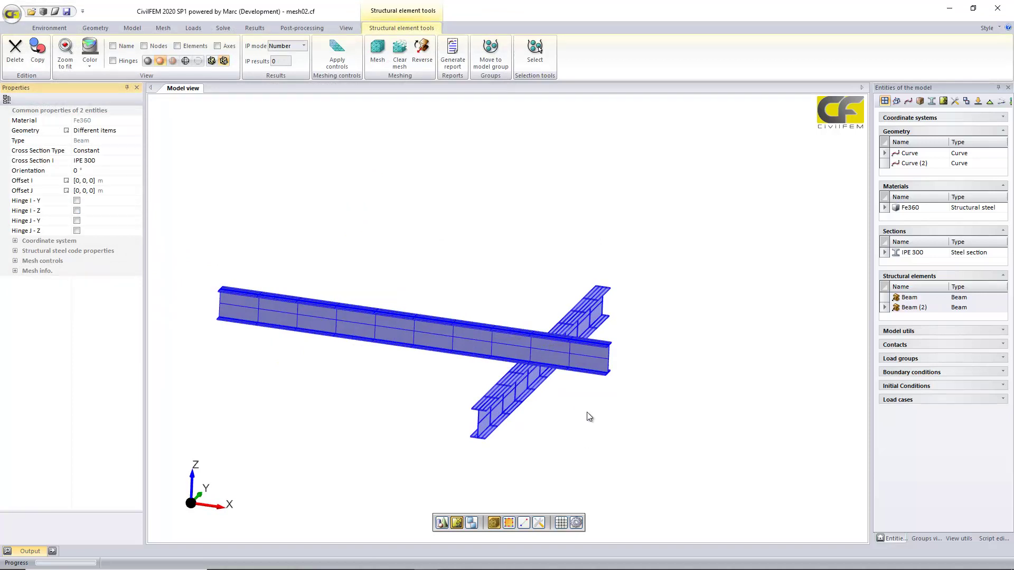
{"action": "scroll", "coordinate": [603, 300], "scroll_direction": "up", "scroll_amount": 2}
{"action": "middle_click_drag", "start_coordinate": [581, 417], "coordinate": [543, 341]}
{"action": "scroll", "coordinate": [600, 320], "scroll_direction": "down", "scroll_amount": 1}
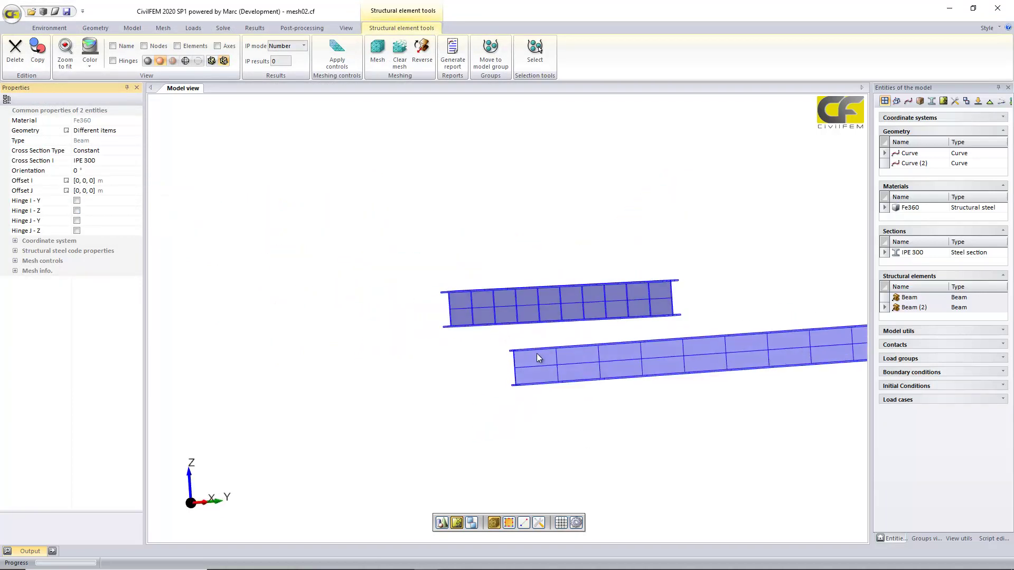
- Create a boundary condition group named bc
{"action": "left_click", "coordinate": [194, 28]}
{"action": "left_click", "coordinate": [129, 53]}
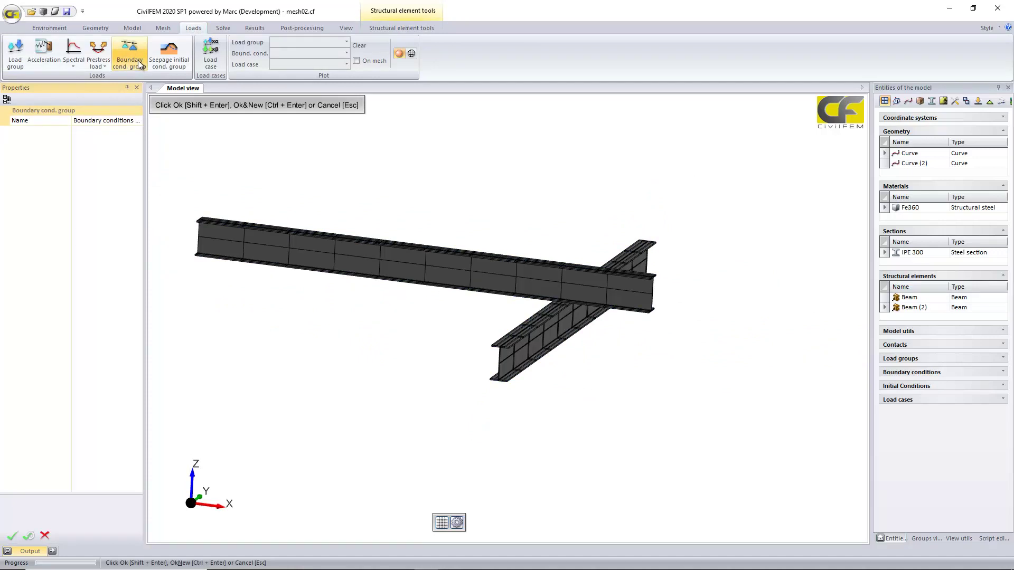
{"action": "left_click", "coordinate": [76, 121]}
{"action": "type", "text": "bc"}
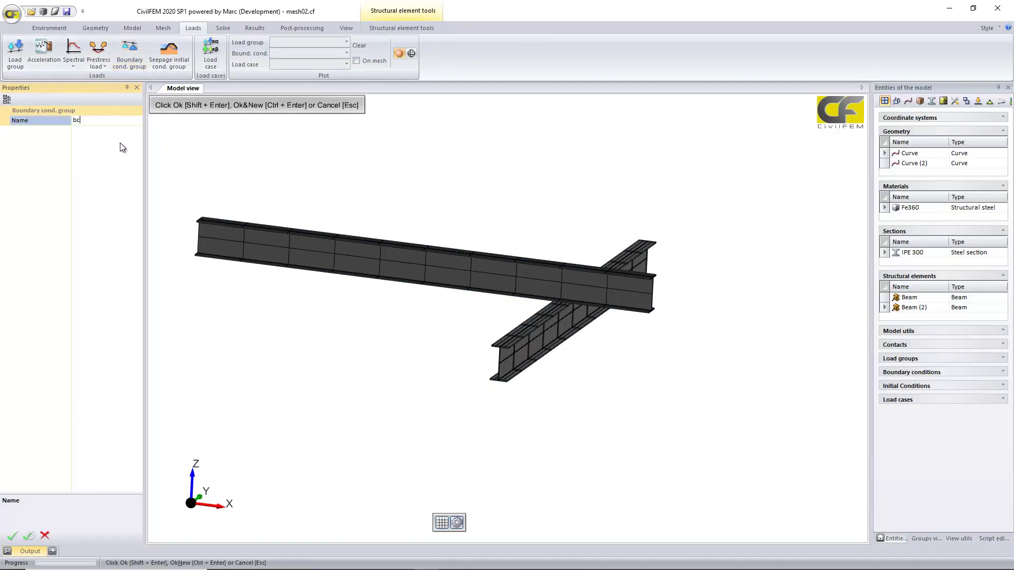
{"action": "left_click", "coordinate": [12, 536]}
- Add a nodal boundary condition at the free far end of the upper beam, constraining all X, Y and Z movements and rotations
{"action": "left_click", "coordinate": [66, 67]}
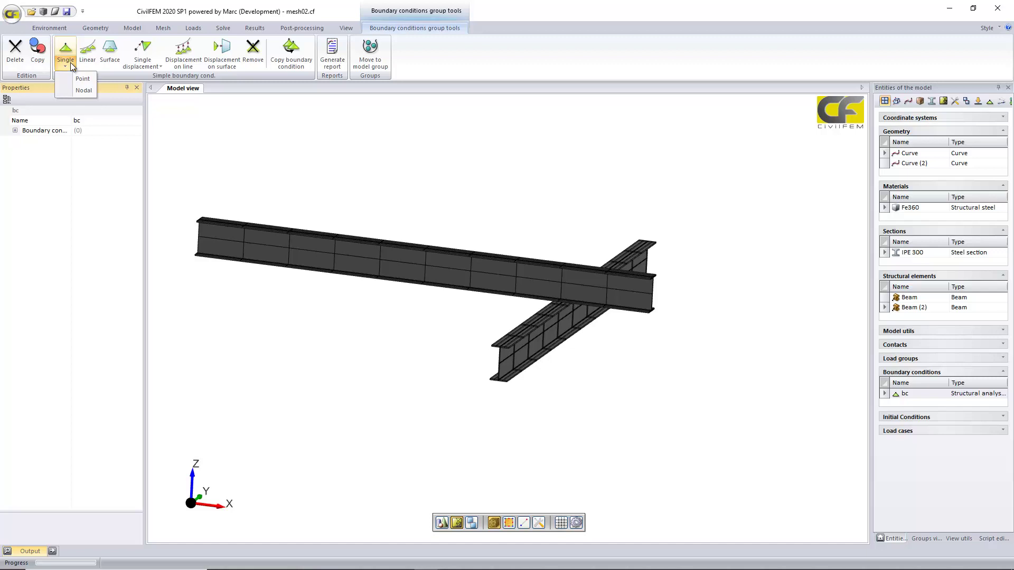
{"action": "left_click", "coordinate": [84, 91]}
{"action": "left_click", "coordinate": [200, 238]}
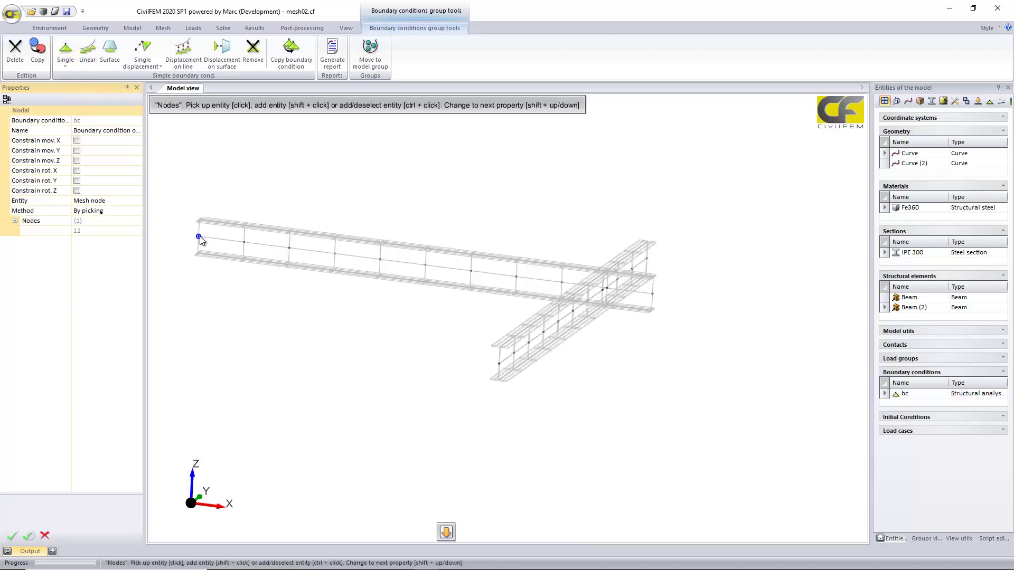
{"action": "left_click", "coordinate": [78, 191]}
{"action": "left_click", "coordinate": [79, 181]}
{"action": "left_click", "coordinate": [78, 171]}
{"action": "left_click", "coordinate": [78, 161]}
{"action": "left_click", "coordinate": [78, 151]}
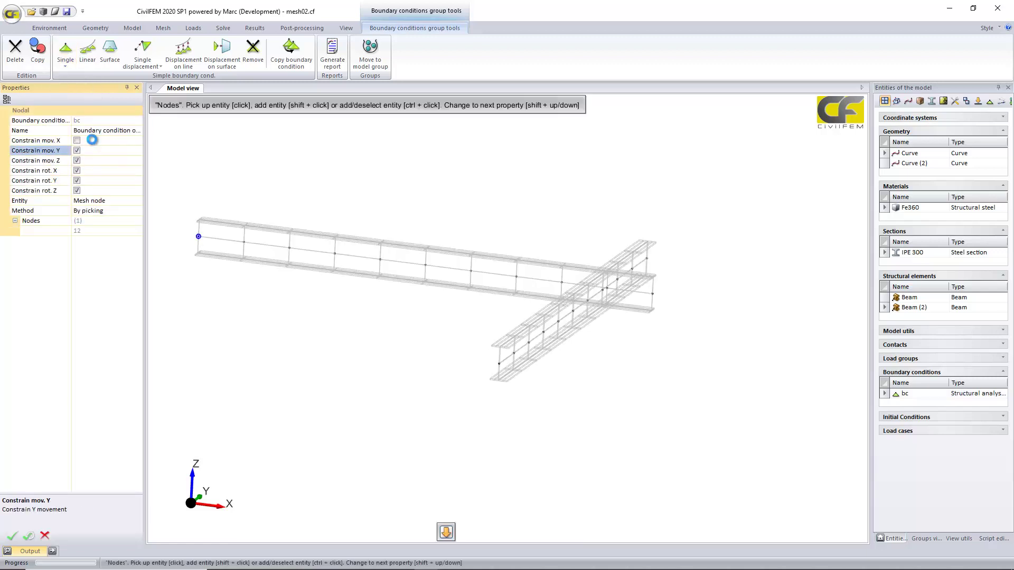
{"action": "left_click", "coordinate": [78, 140]}
- Add a nodal boundary condition named b at both end nodes of the lower beam, constraining all movements and rotations
{"action": "left_click_drag", "start_coordinate": [74, 131], "coordinate": [258, 130]}
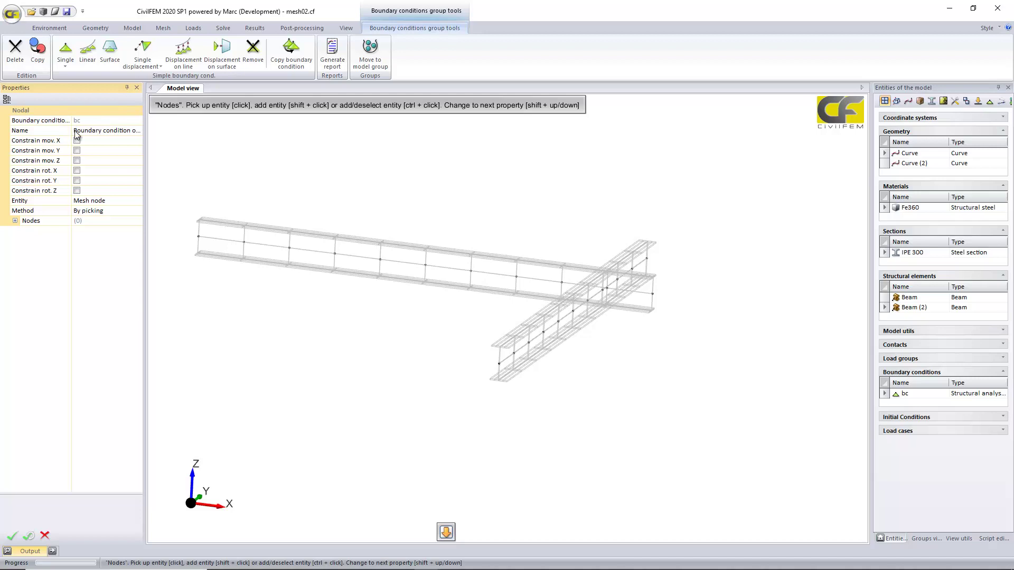
{"action": "left_click_drag", "start_coordinate": [80, 131], "coordinate": [156, 131]}
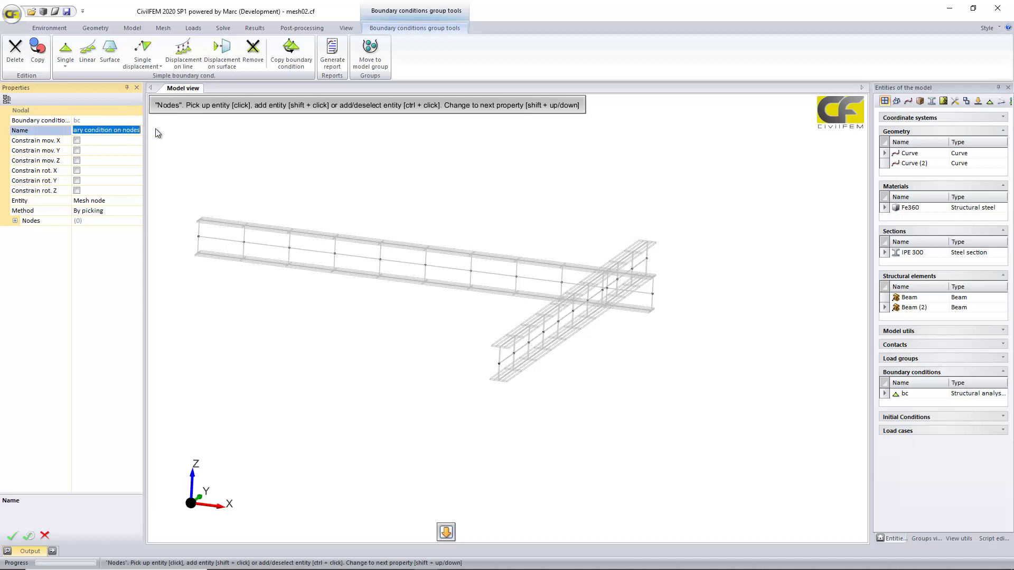
{"action": "type", "text": "b"}
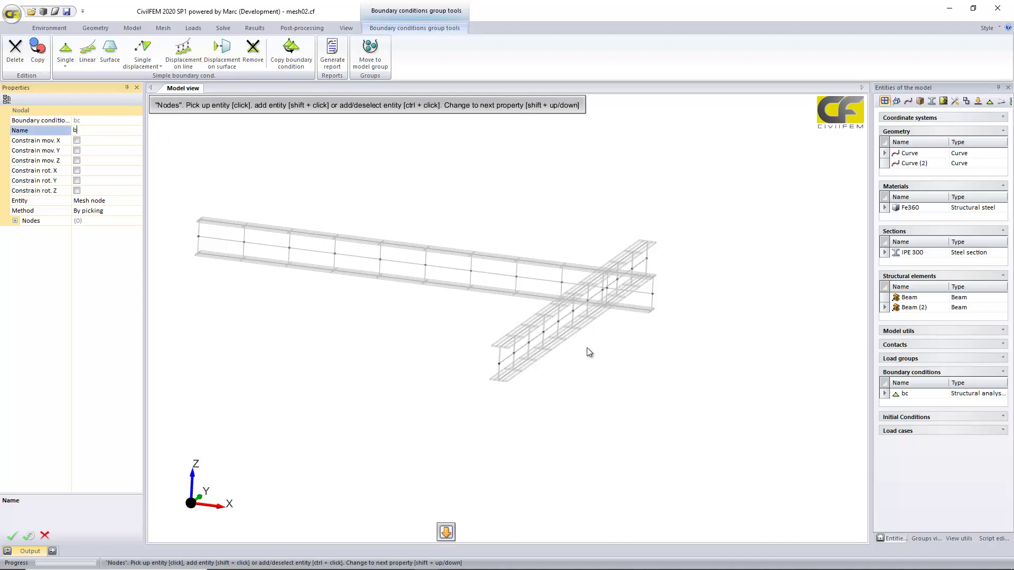
{"action": "left_click", "coordinate": [77, 140]}
{"action": "left_click", "coordinate": [77, 150]}
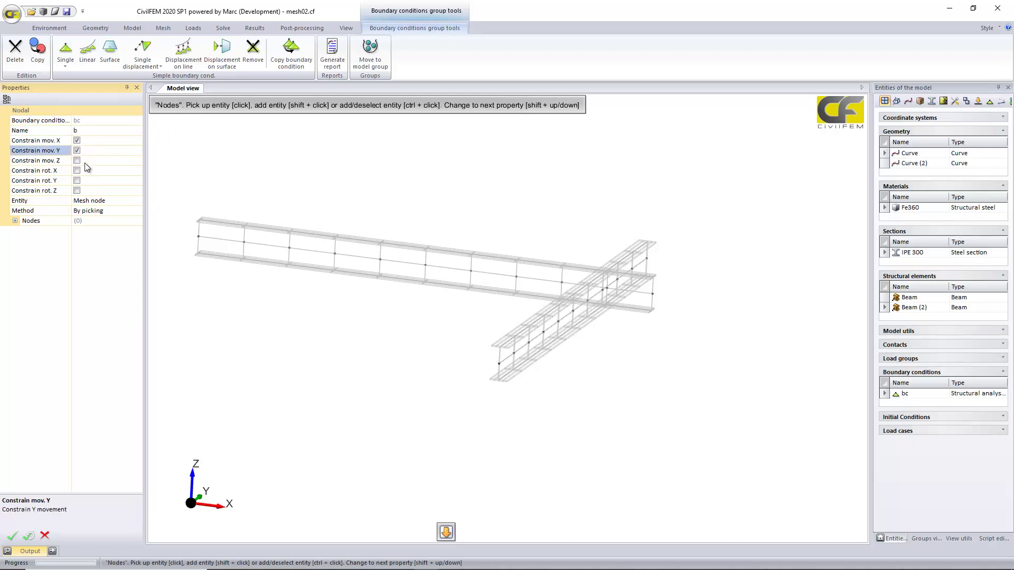
{"action": "left_click", "coordinate": [77, 161]}
{"action": "left_click", "coordinate": [77, 170]}
{"action": "left_click", "coordinate": [77, 181]}
{"action": "left_click", "coordinate": [77, 191]}
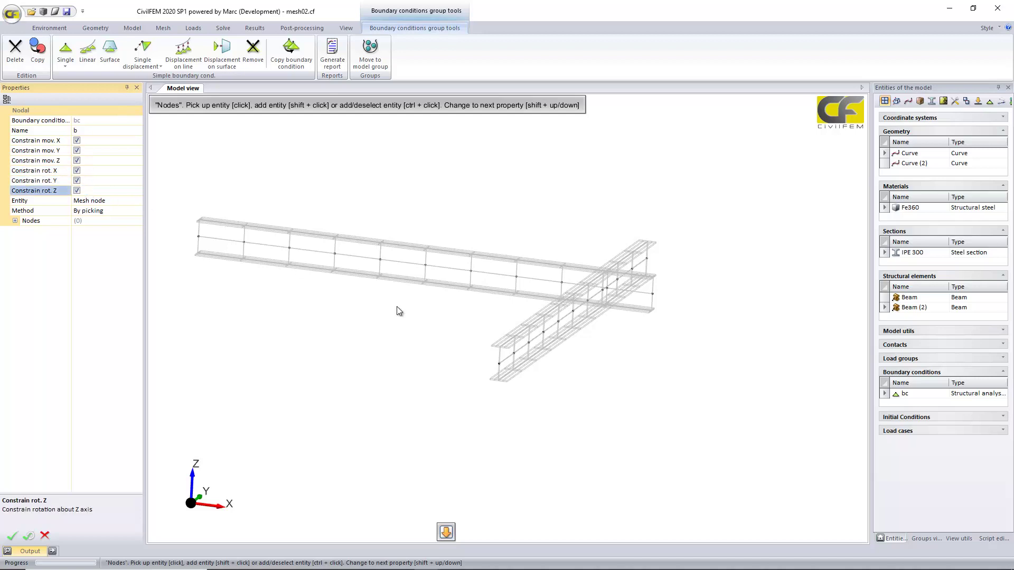
{"action": "left_click", "coordinate": [498, 363]}
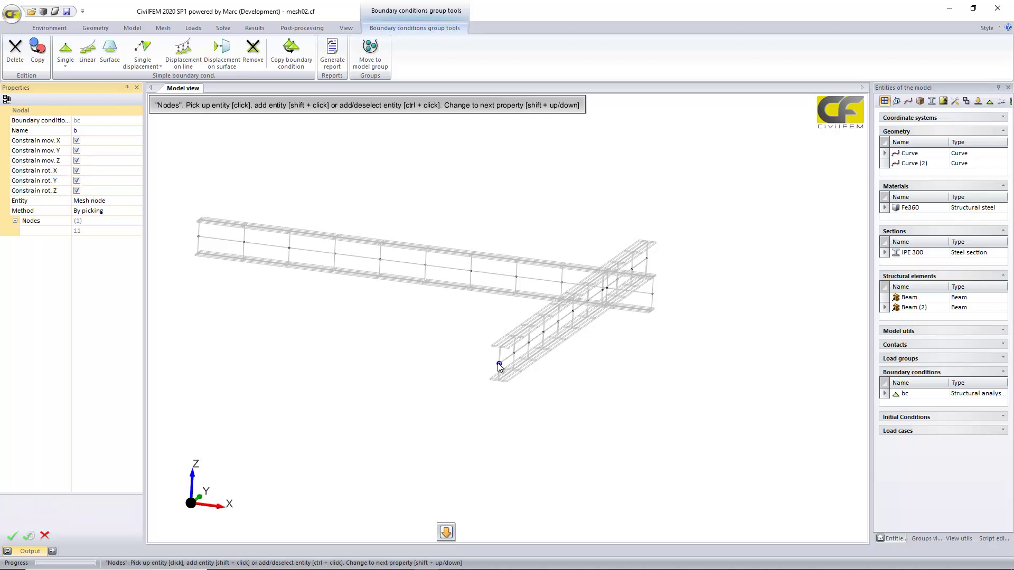
{"action": "left_click", "coordinate": [648, 259], "text": "shift"}
- Select both beams and display them with their realistic material texture
{"action": "key", "text": "ctrl+a"}
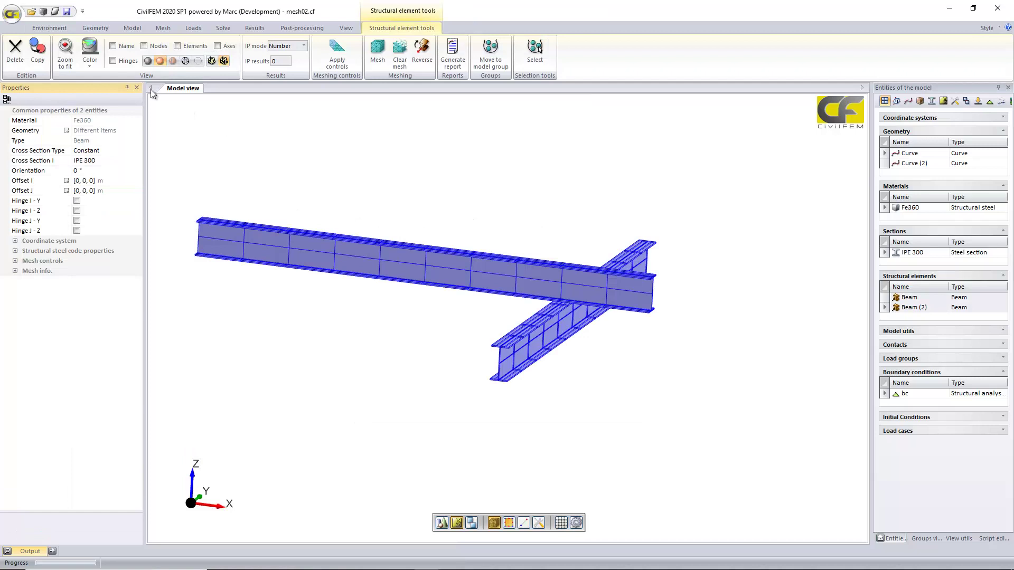
{"action": "key", "text": "Escape"}
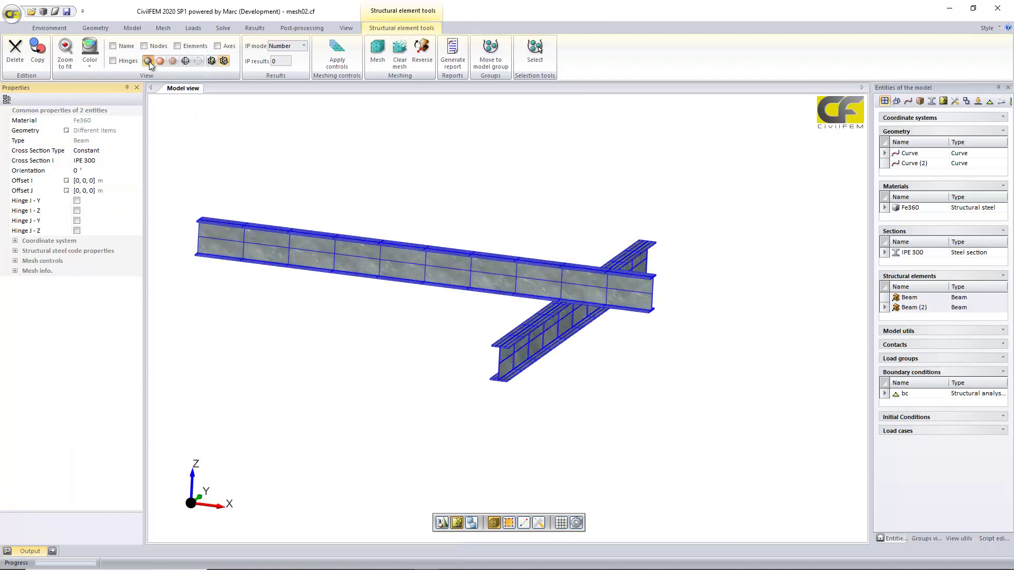
- Enable plotting of boundary conditions on the mesh and inspect the bc group on the two beams
{"action": "left_click", "coordinate": [193, 27]}
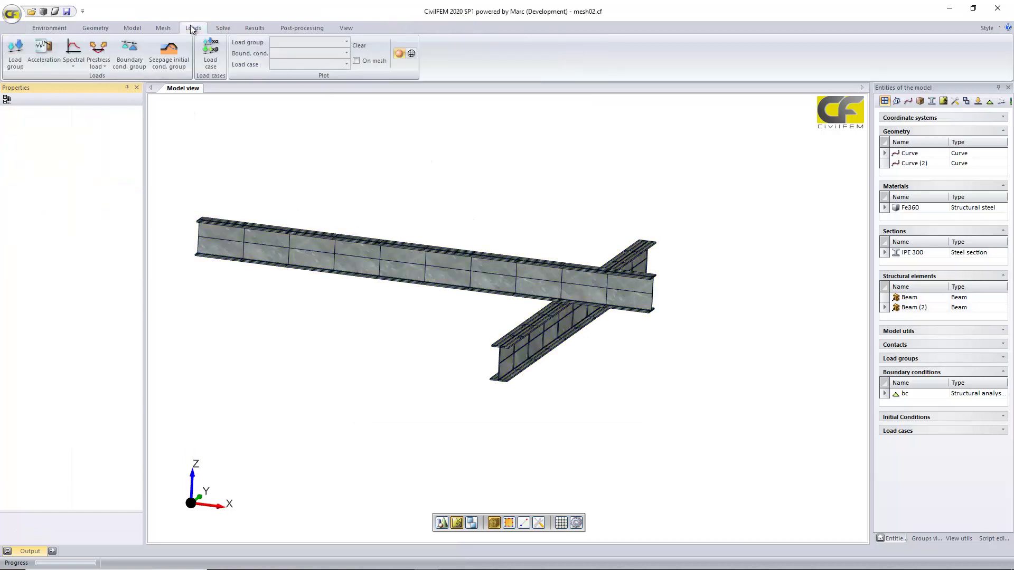
{"action": "left_click", "coordinate": [317, 54]}
{"action": "left_click", "coordinate": [317, 68]}
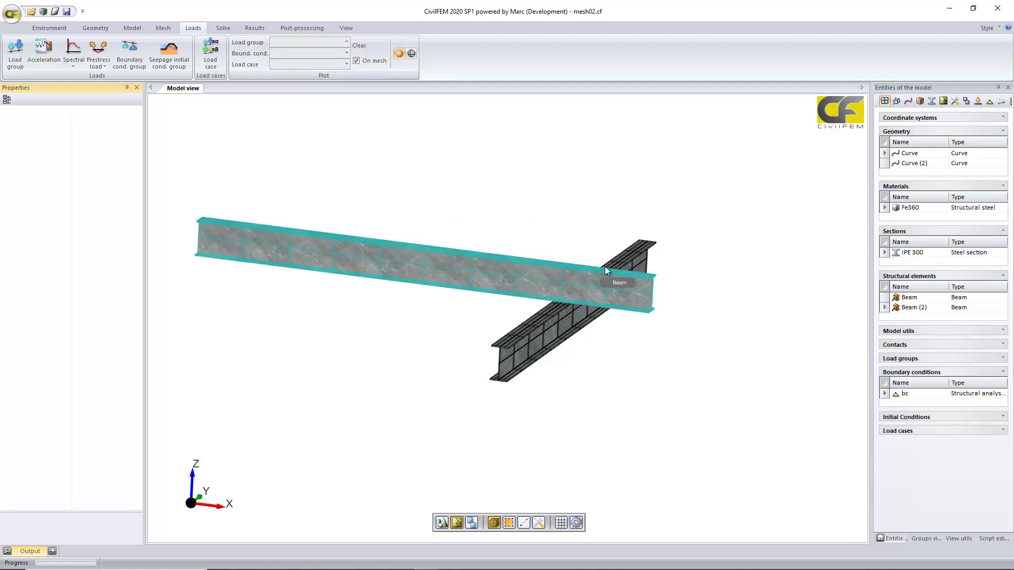
{"action": "middle_click_drag", "start_coordinate": [613, 235], "coordinate": [518, 276]}
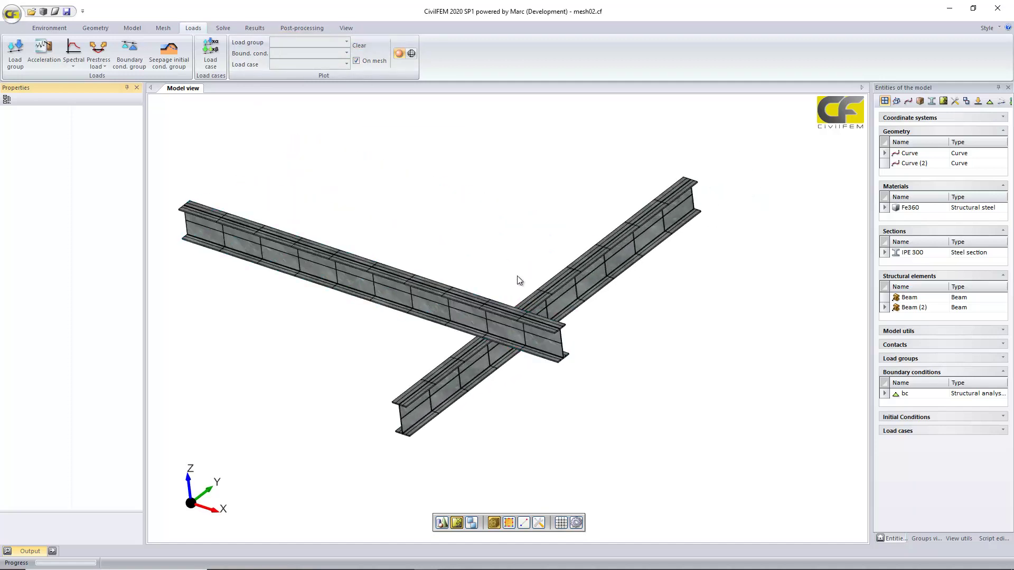
{"action": "middle_click_drag", "start_coordinate": [587, 350], "coordinate": [500, 341]}
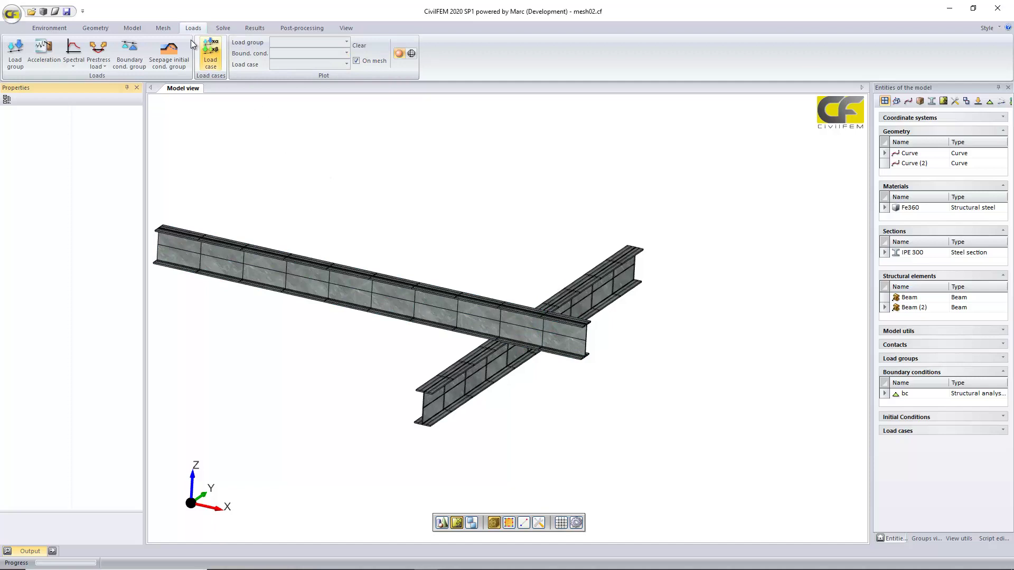
- Create a second boundary condition group named vd
{"action": "left_click", "coordinate": [129, 53]}
{"action": "left_click", "coordinate": [77, 123]}
{"action": "type", "text": "vd"}
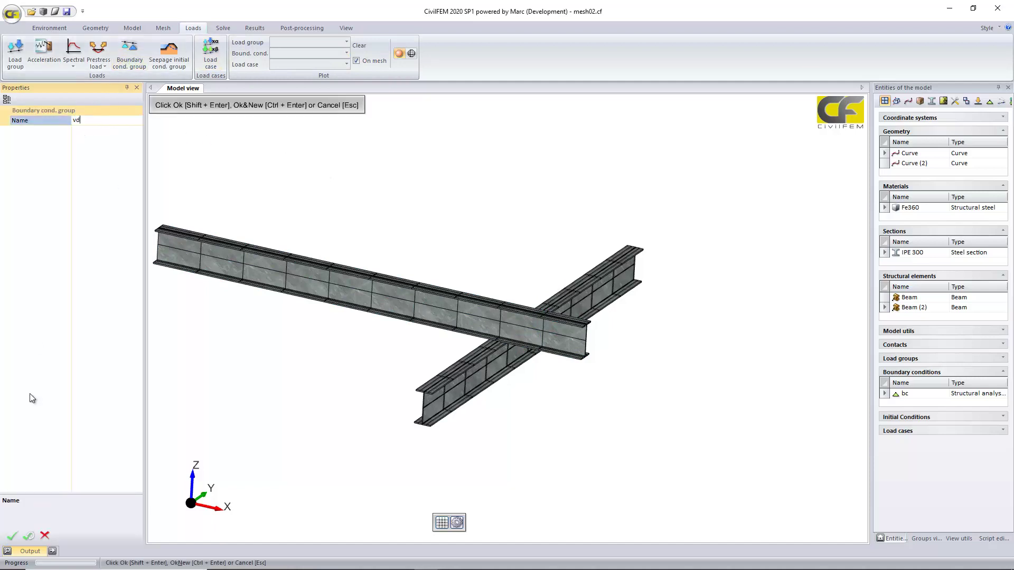
{"action": "left_click", "coordinate": [13, 536]}
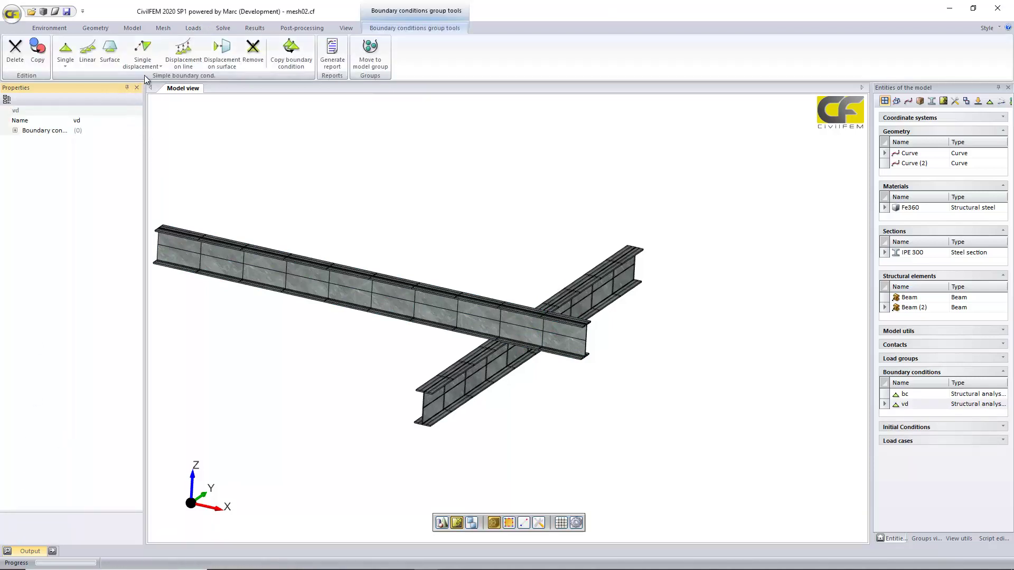
- Add a nodal displacement of 0.3 m in direction (0, 0, -1) to group vd on three upper-beam nodes near the crossing
{"action": "left_click", "coordinate": [147, 65]}
{"action": "left_click", "coordinate": [157, 84]}
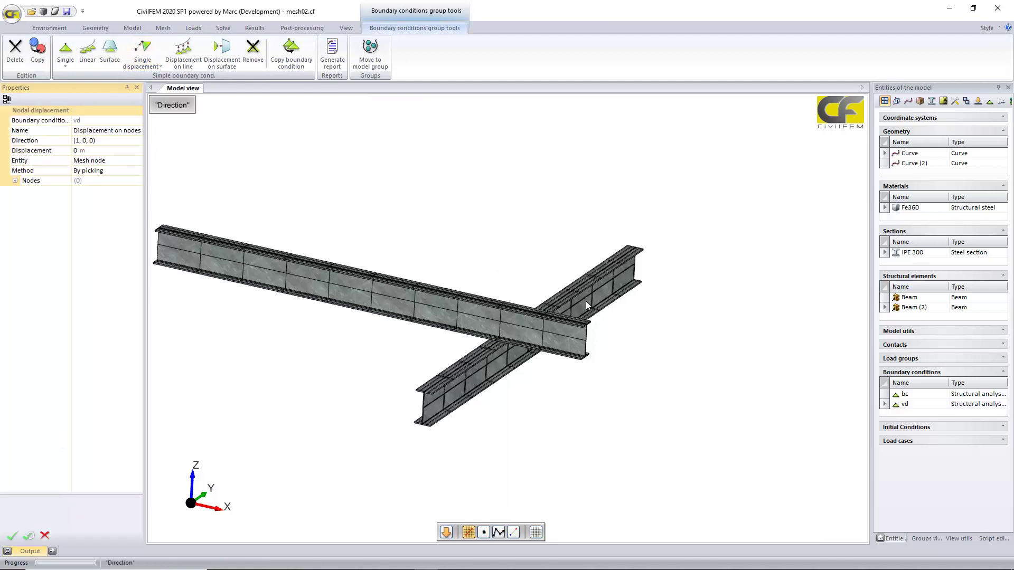
{"action": "middle_click_drag", "start_coordinate": [644, 333], "coordinate": [668, 340]}
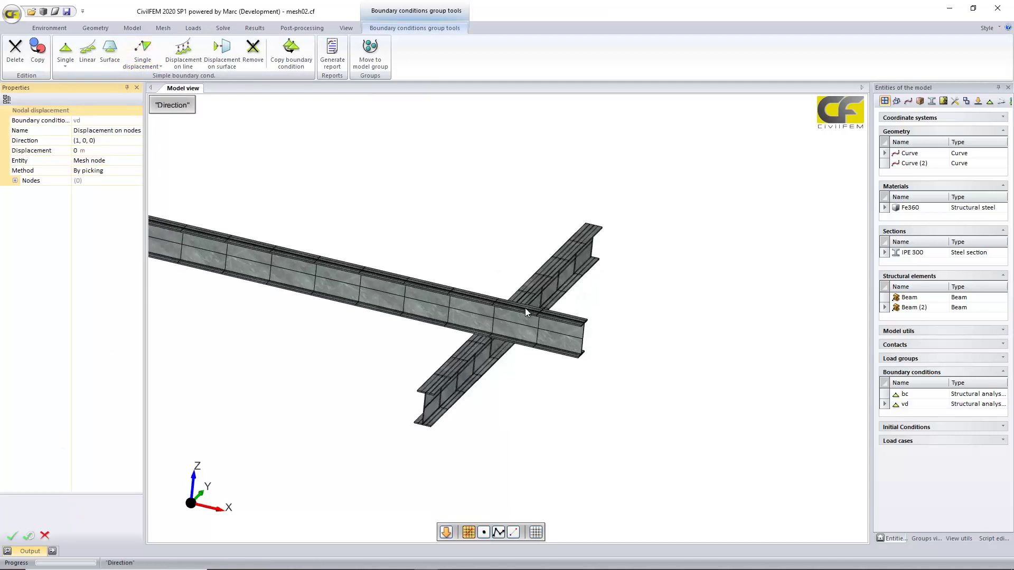
{"action": "left_click", "coordinate": [81, 142]}
{"action": "key", "text": "BackSpace"}
{"action": "key", "text": "BackSpace"}
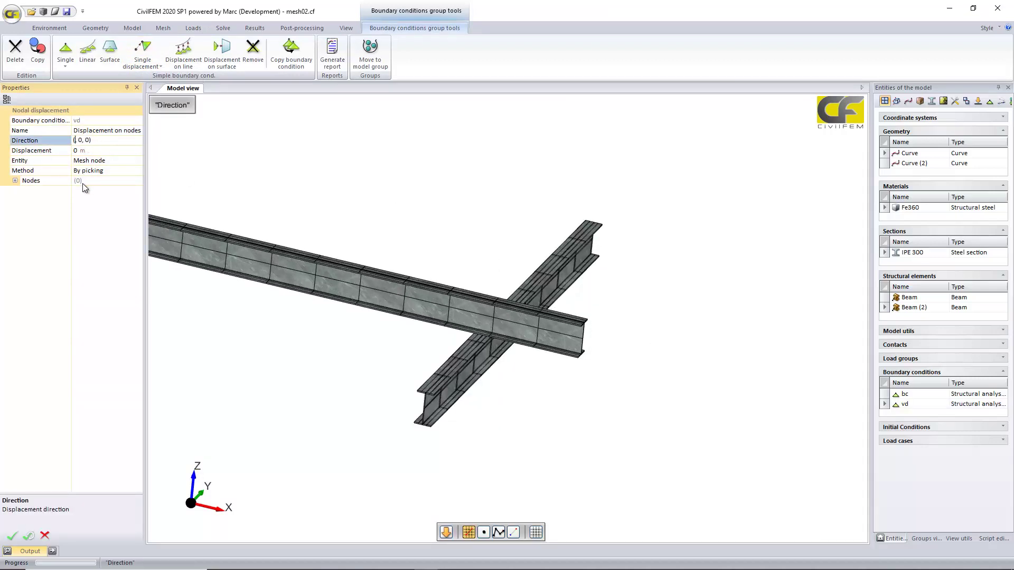
{"action": "type", "text": "0"}
{"action": "key", "text": "BackSpace"}
{"action": "type", "text": "-1"}
{"action": "left_click", "coordinate": [38, 151]}
{"action": "type", "text": "0.3"}
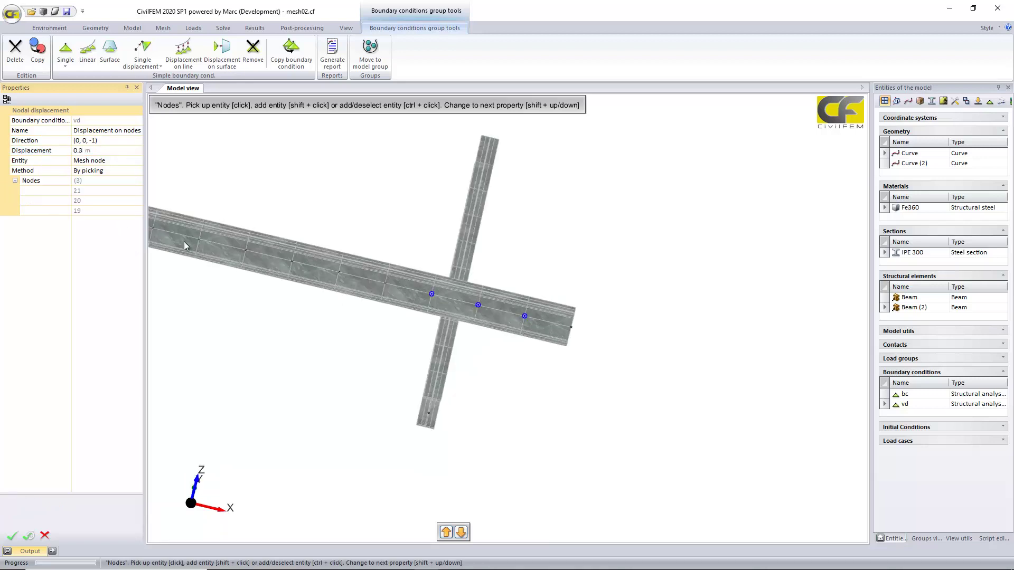
{"action": "left_click", "coordinate": [525, 316], "text": "shift"}
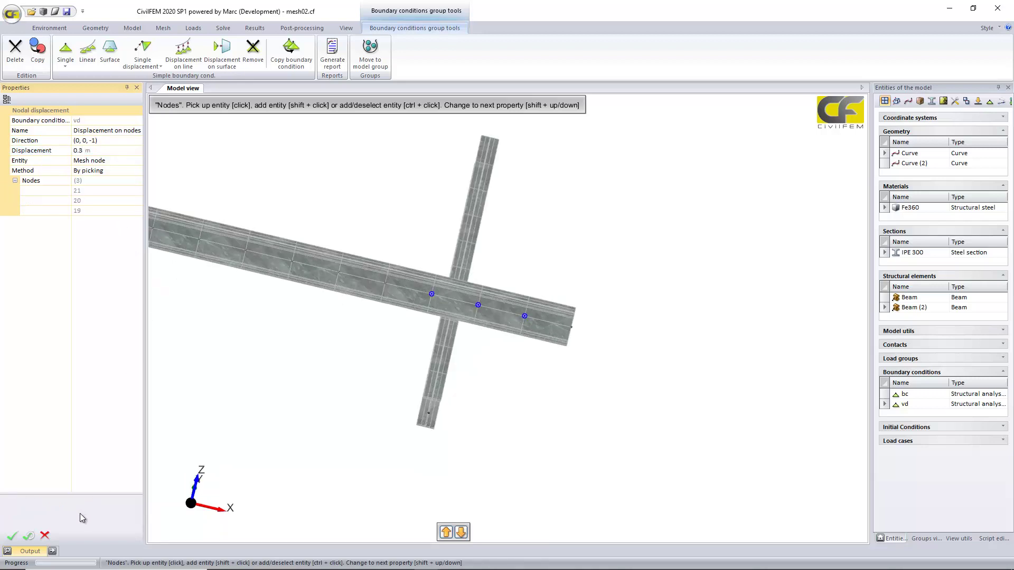
{"action": "left_click", "coordinate": [12, 536]}
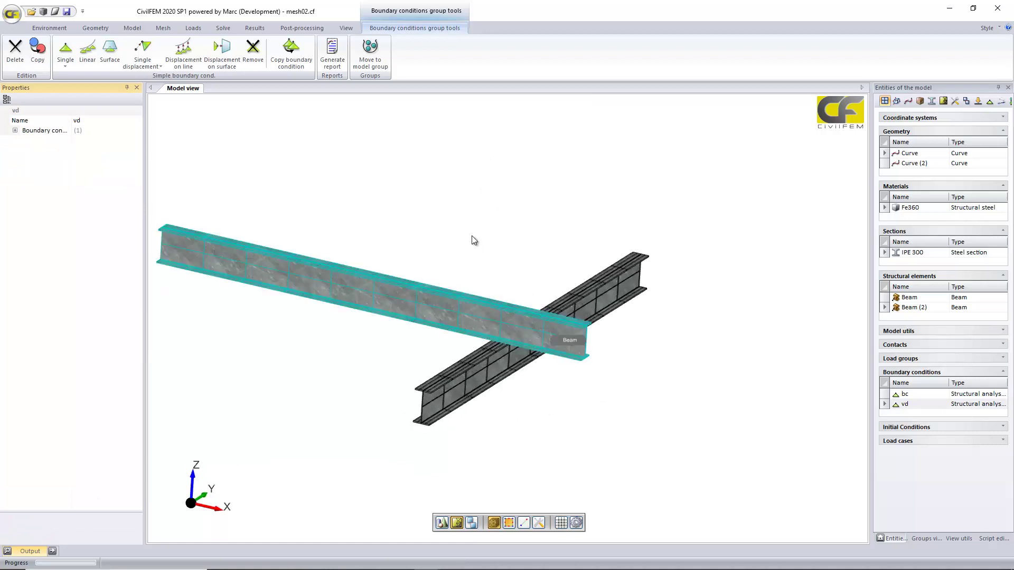
- Create a load case named contact and add the bc and vd boundary condition groups to it
{"action": "left_click", "coordinate": [193, 28]}
{"action": "left_click", "coordinate": [211, 52]}
{"action": "left_click", "coordinate": [112, 121]}
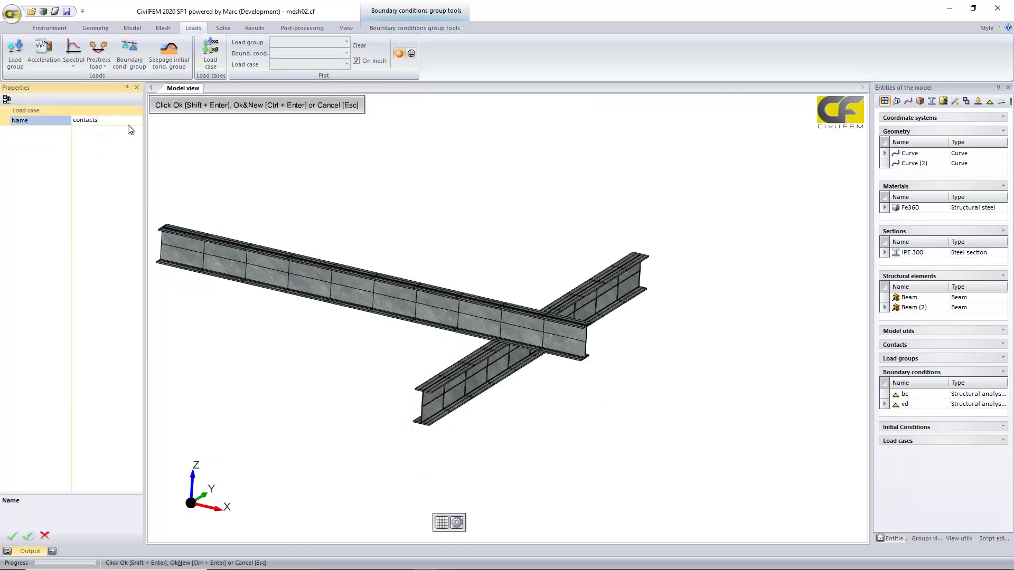
{"action": "type", "text": "contact"}
{"action": "key", "text": "shift+Return"}
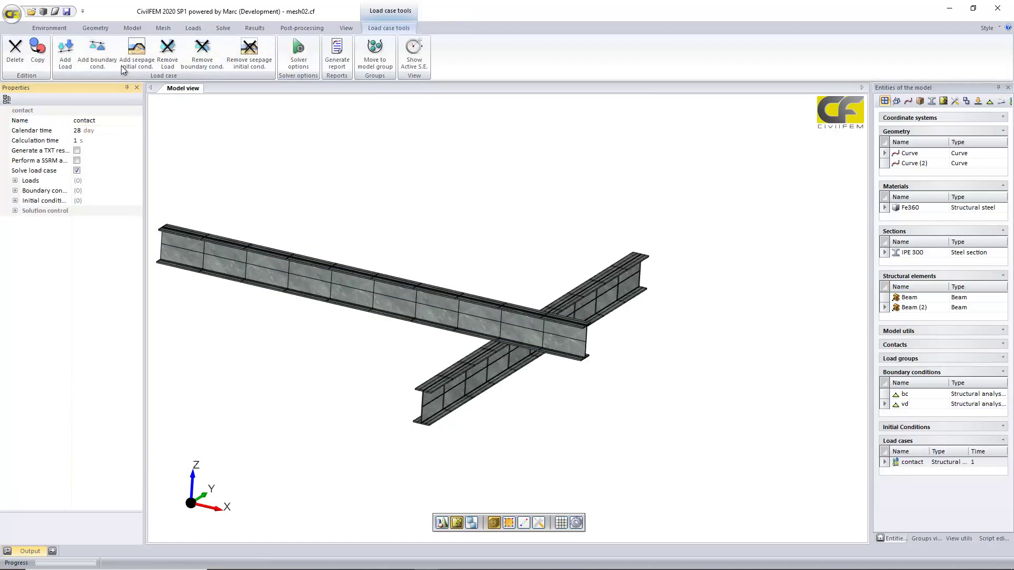
{"action": "left_click", "coordinate": [91, 59]}
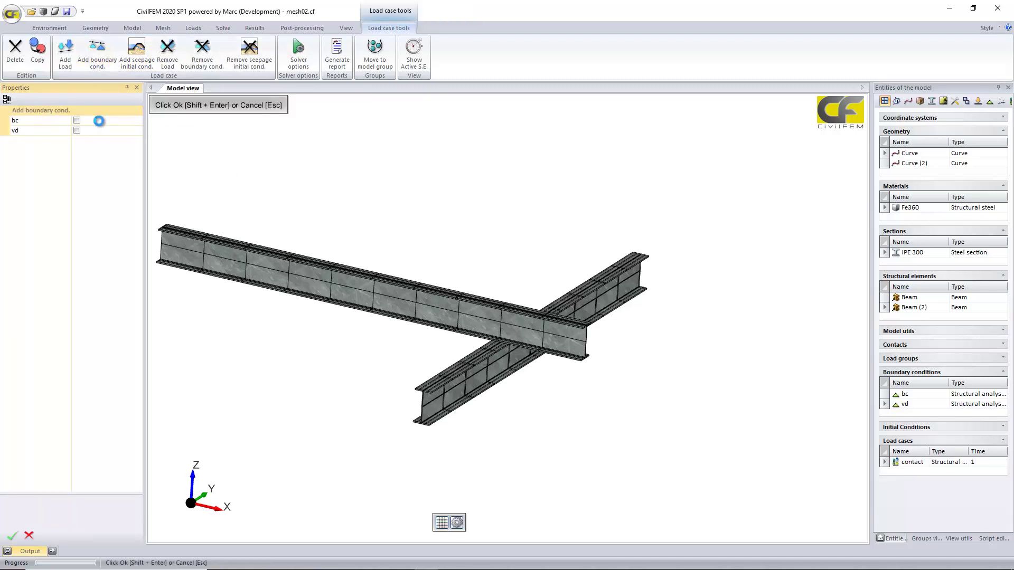
{"action": "left_click", "coordinate": [11, 536]}
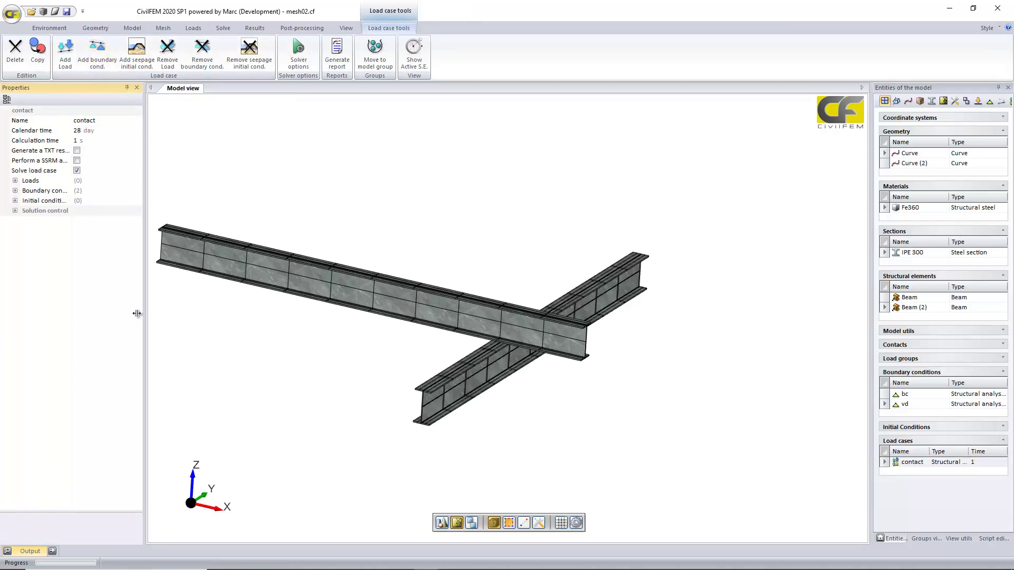
- Plot the contact load case on the mesh, inspect the supports and imposed displacements around the crossing, and clear the plot
{"action": "middle_click_drag", "start_coordinate": [411, 248], "coordinate": [227, 176]}
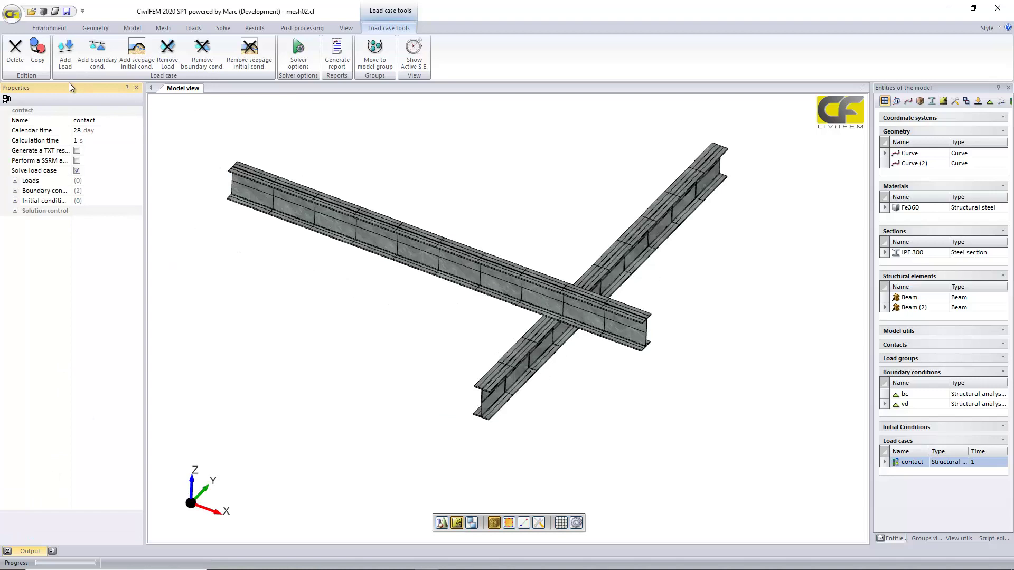
{"action": "left_click", "coordinate": [194, 27]}
{"action": "left_click", "coordinate": [298, 62]}
{"action": "left_click", "coordinate": [295, 74]}
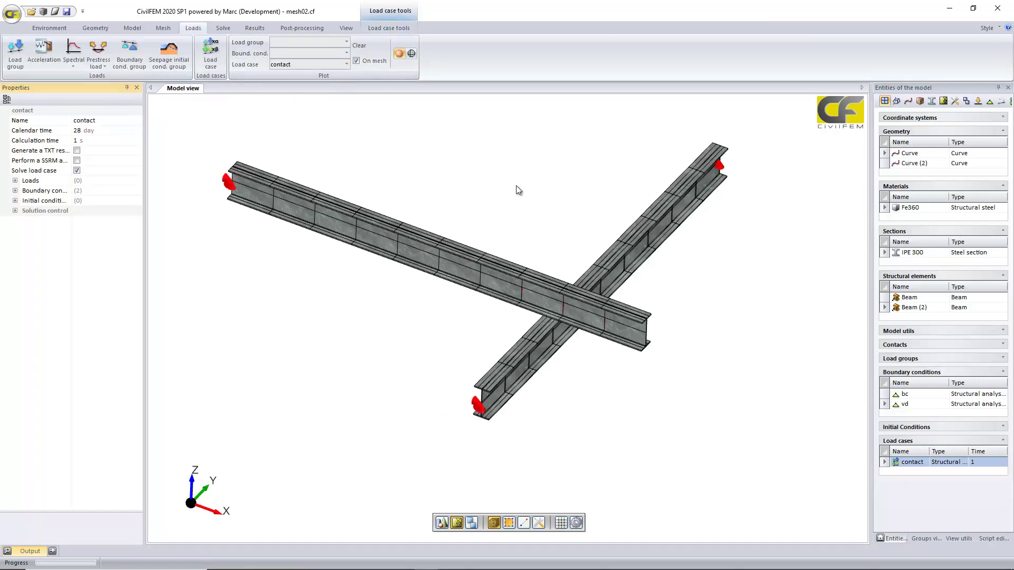
{"action": "middle_click_drag", "start_coordinate": [517, 186], "coordinate": [535, 200]}
{"action": "scroll", "coordinate": [631, 354], "scroll_direction": "up", "scroll_amount": 6}
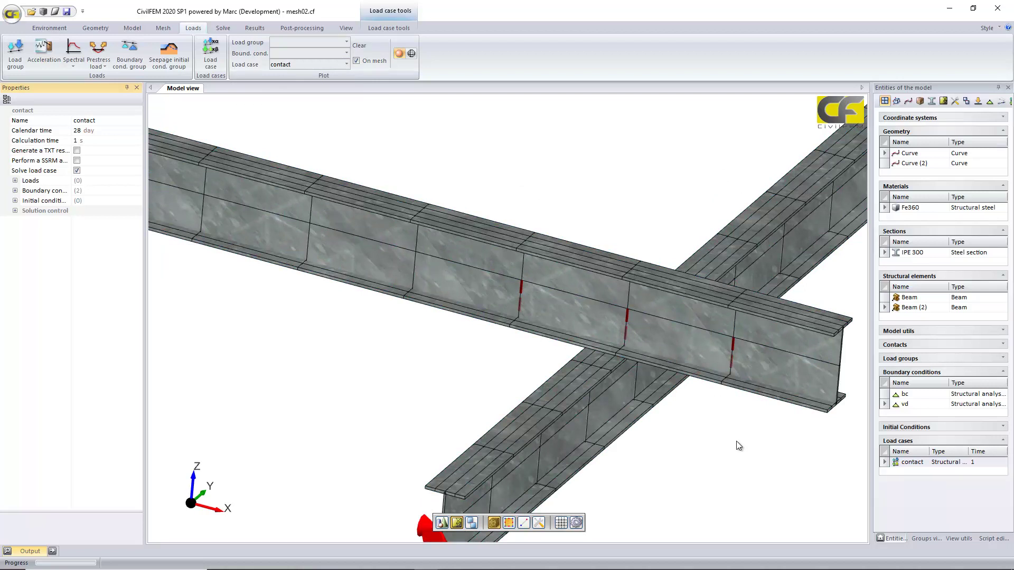
{"action": "scroll", "coordinate": [738, 447], "scroll_direction": "down", "scroll_amount": 5}
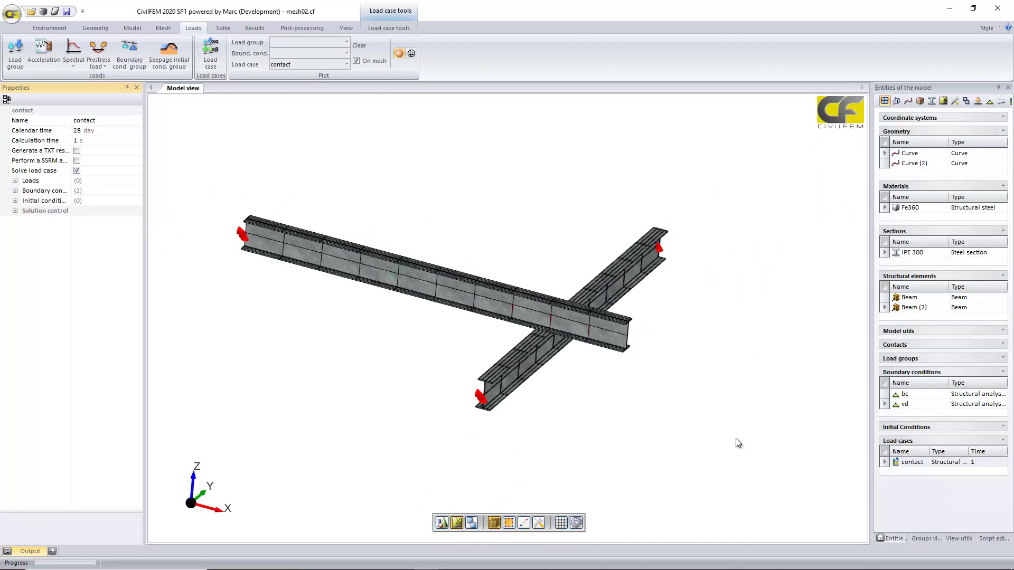
{"action": "left_click", "coordinate": [359, 46]}
{"action": "middle_click_drag", "start_coordinate": [521, 236], "coordinate": [415, 277]}
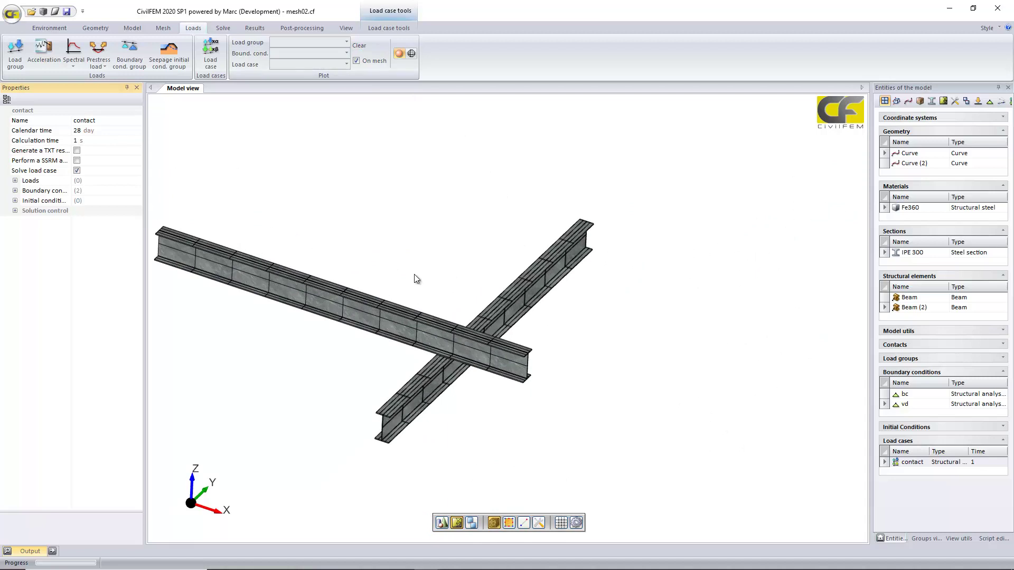
- Create a contact pair between the two crossing beams
{"action": "left_click", "coordinate": [162, 28]}
{"action": "left_click", "coordinate": [259, 58]}
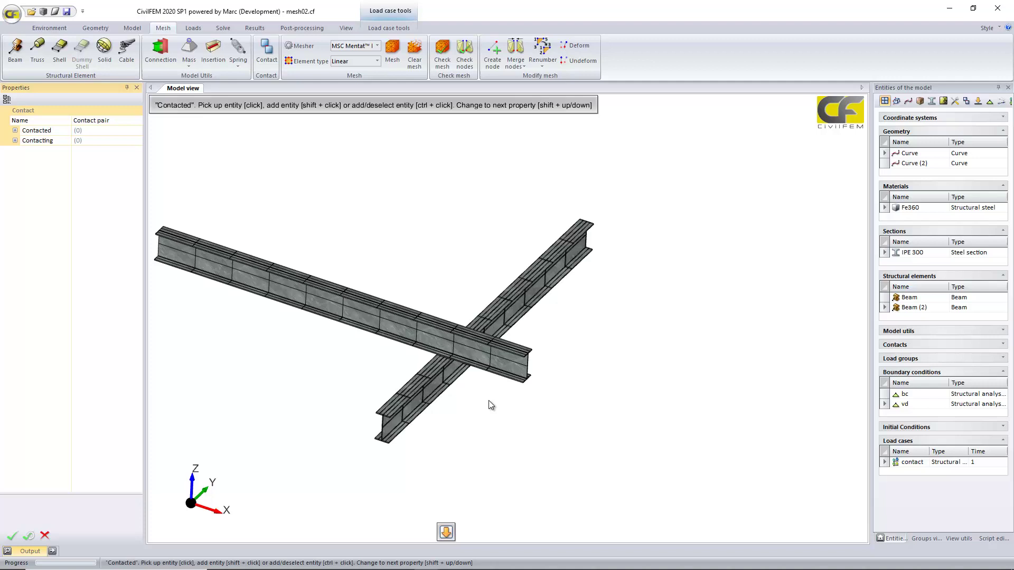
{"action": "scroll", "coordinate": [489, 400], "scroll_direction": "up", "scroll_amount": 2}
{"action": "left_click", "coordinate": [428, 393]}
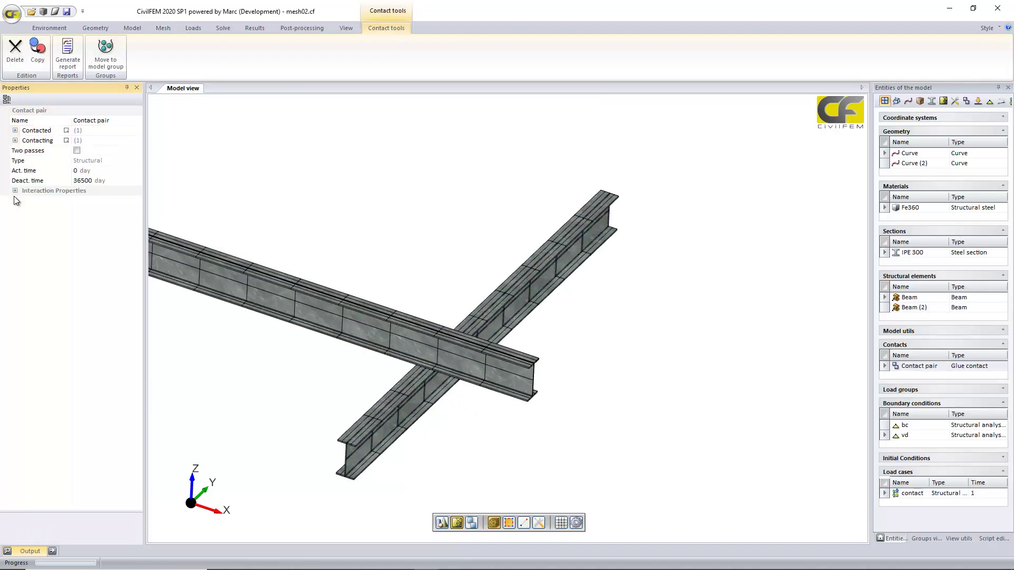
- Set the contact pair's interaction type to Touching contact with a friction coefficient μ of 0.3
{"action": "left_click", "coordinate": [16, 191]}
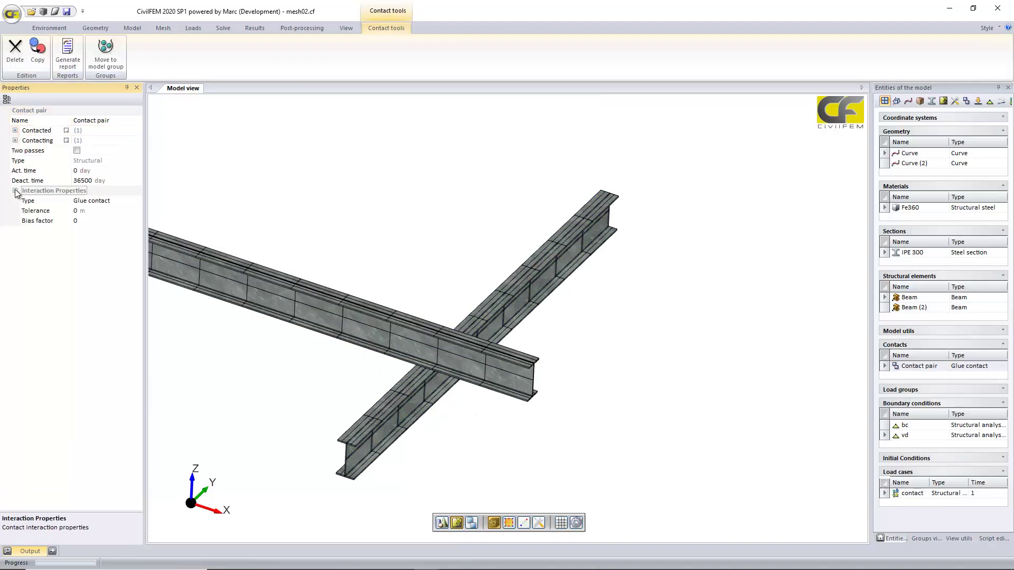
{"action": "left_click", "coordinate": [119, 200]}
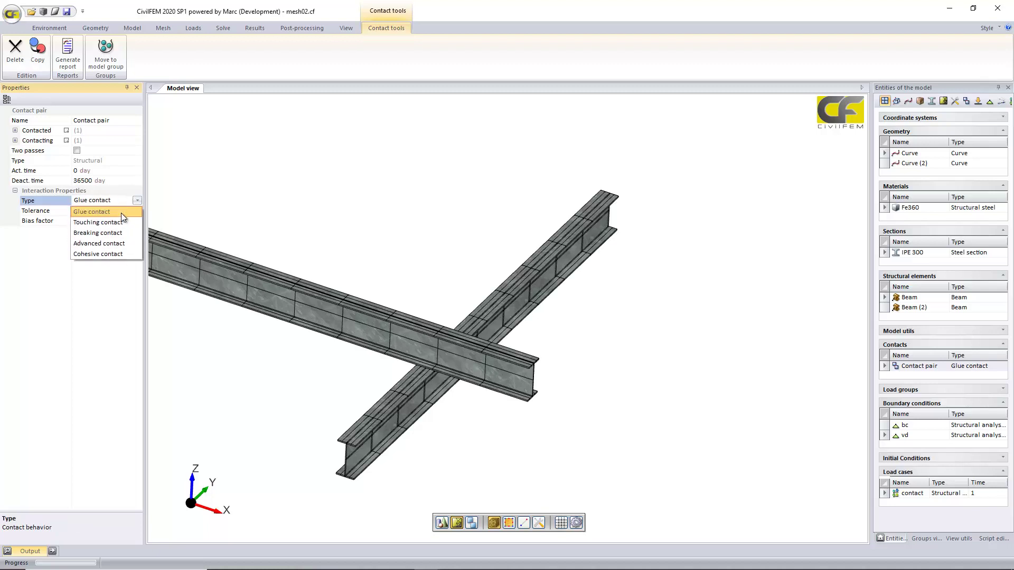
{"action": "left_click", "coordinate": [121, 222]}
{"action": "left_click", "coordinate": [48, 240]}
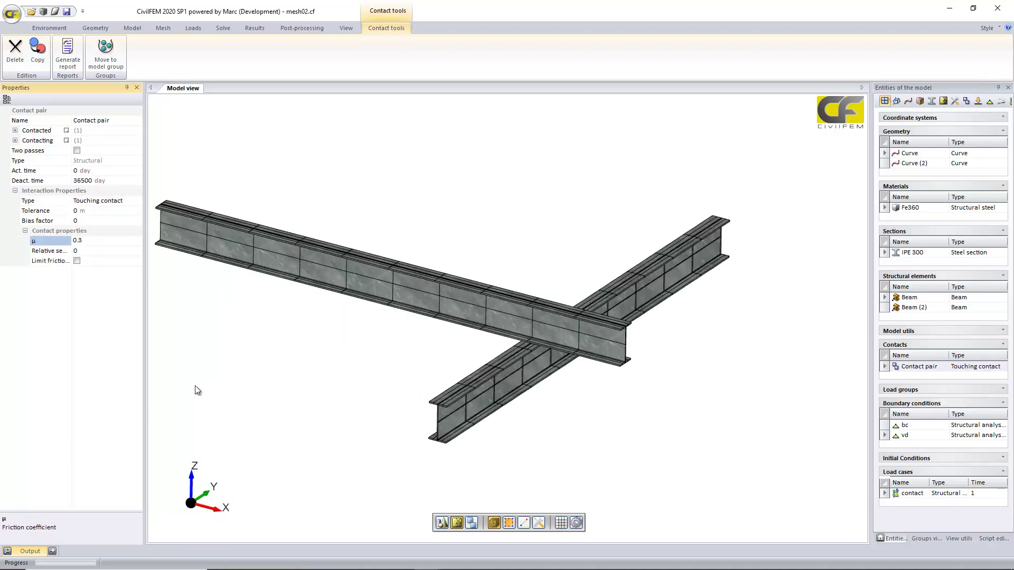
- Review the global solution controls and start the solve, saving the model before proceeding
{"action": "left_click", "coordinate": [223, 28]}
{"action": "left_click", "coordinate": [19, 52]}
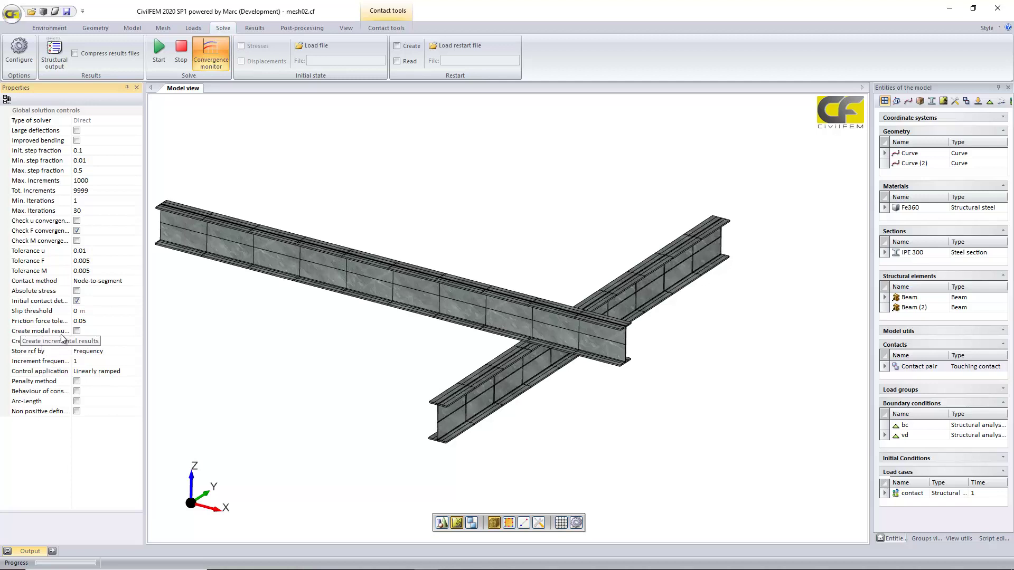
{"action": "left_click", "coordinate": [160, 51]}
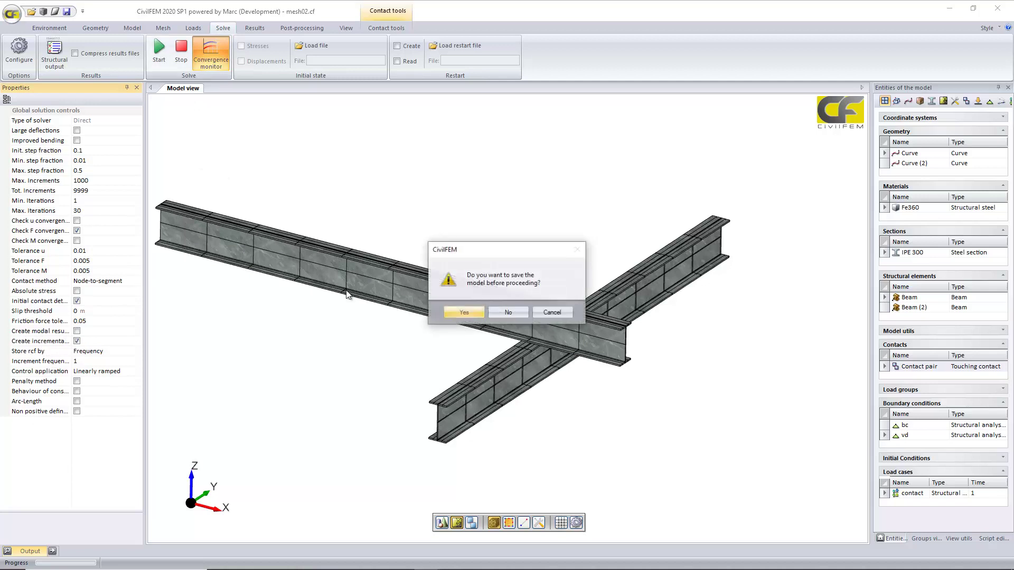
{"action": "left_click", "coordinate": [459, 312]}
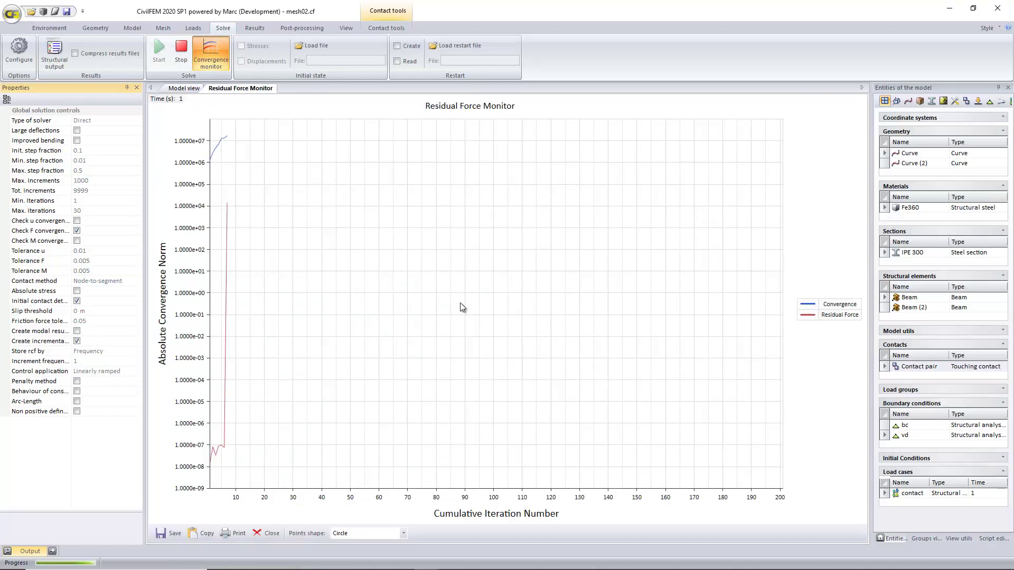
- Examine the list of result files and the results information table, and return to the model view
{"action": "left_click", "coordinate": [255, 28]}
{"action": "left_click", "coordinate": [100, 53]}
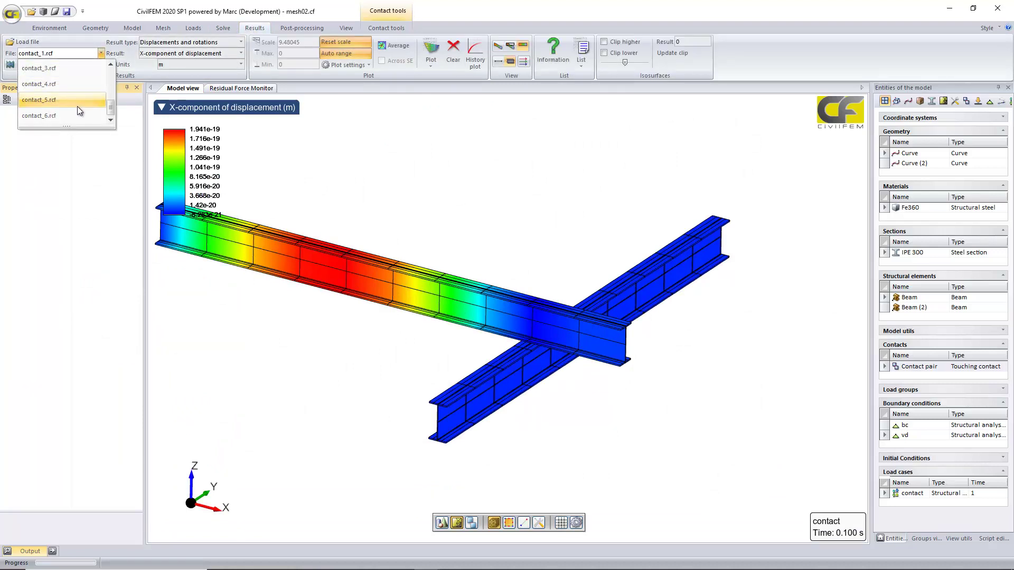
{"action": "left_click", "coordinate": [547, 58]}
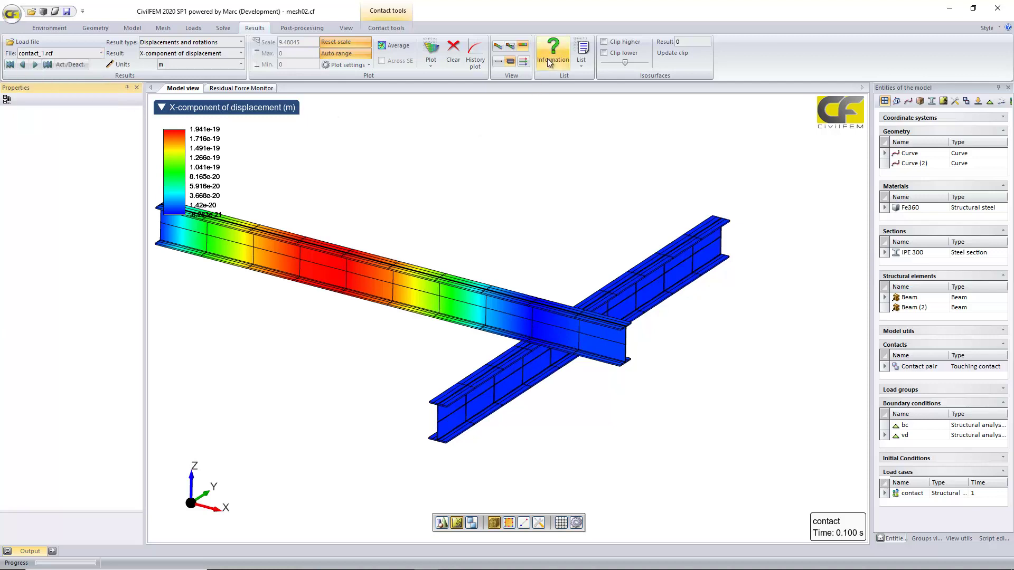
{"action": "left_click", "coordinate": [548, 59]}
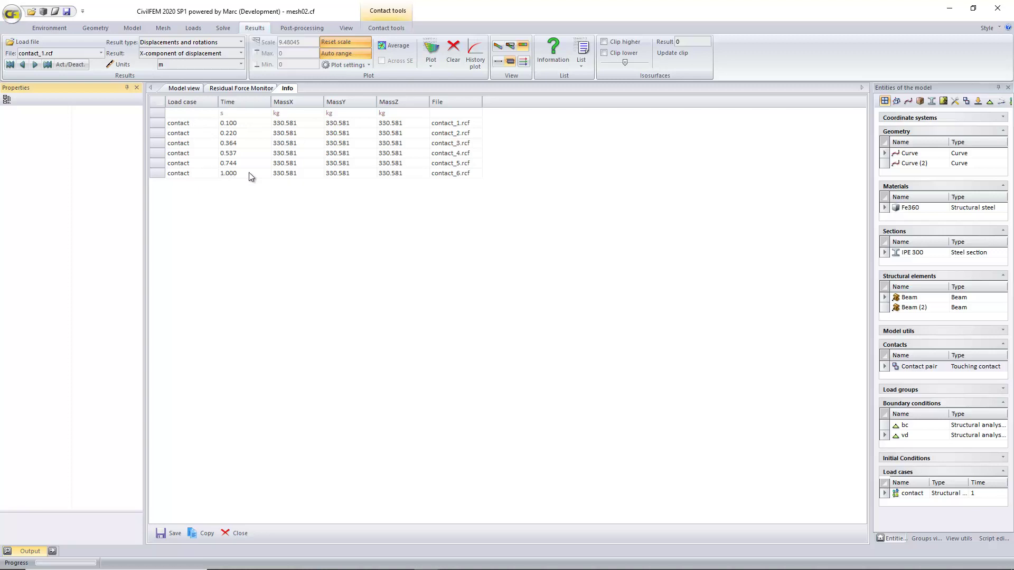
{"action": "left_click", "coordinate": [184, 88]}
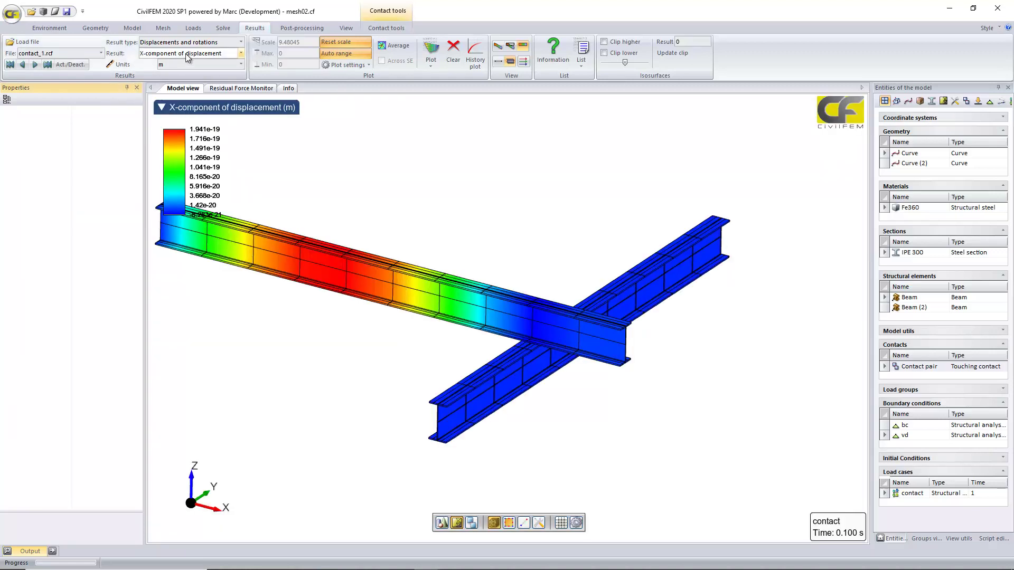
- Choose the Z-component of displacement as the result and set its units to cm
{"action": "left_click", "coordinate": [186, 55]}
{"action": "left_click", "coordinate": [192, 100]}
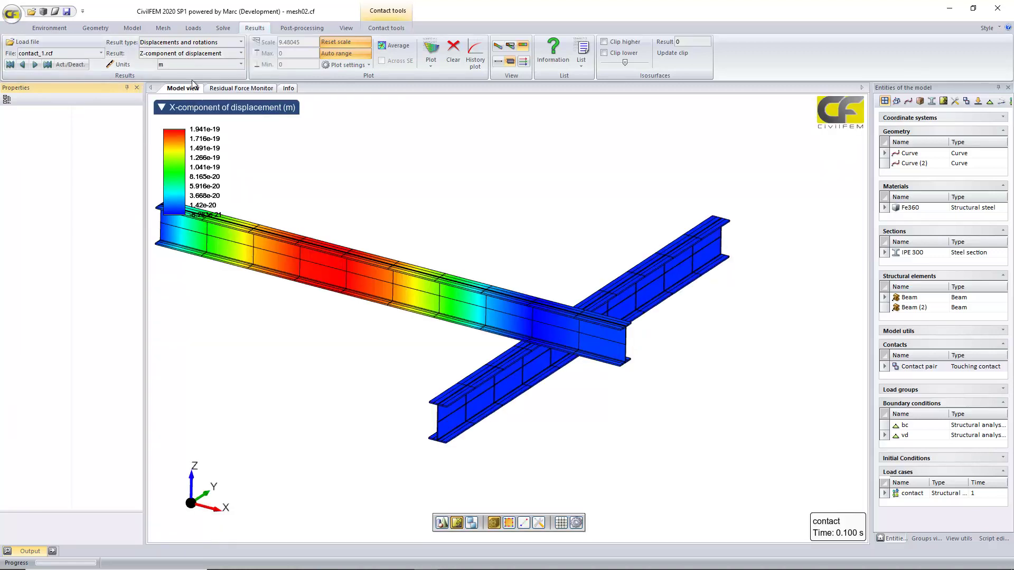
{"action": "left_click", "coordinate": [196, 64]}
{"action": "left_click", "coordinate": [182, 110]}
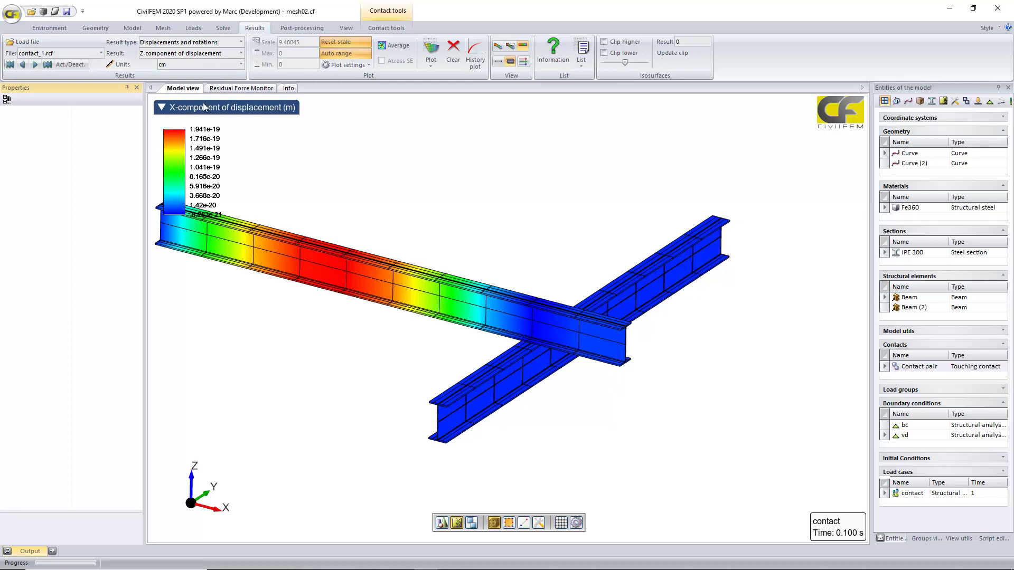
- Plot the Z-component of displacement in cm with a fixed scale of 1 and results averaged on nodes
{"action": "left_click", "coordinate": [335, 43]}
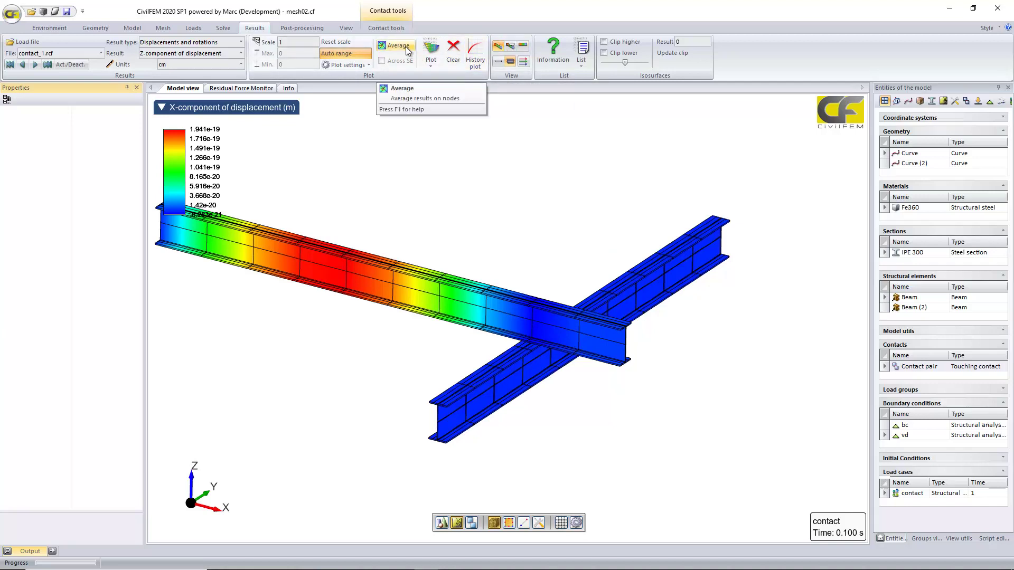
{"action": "left_click", "coordinate": [431, 53]}
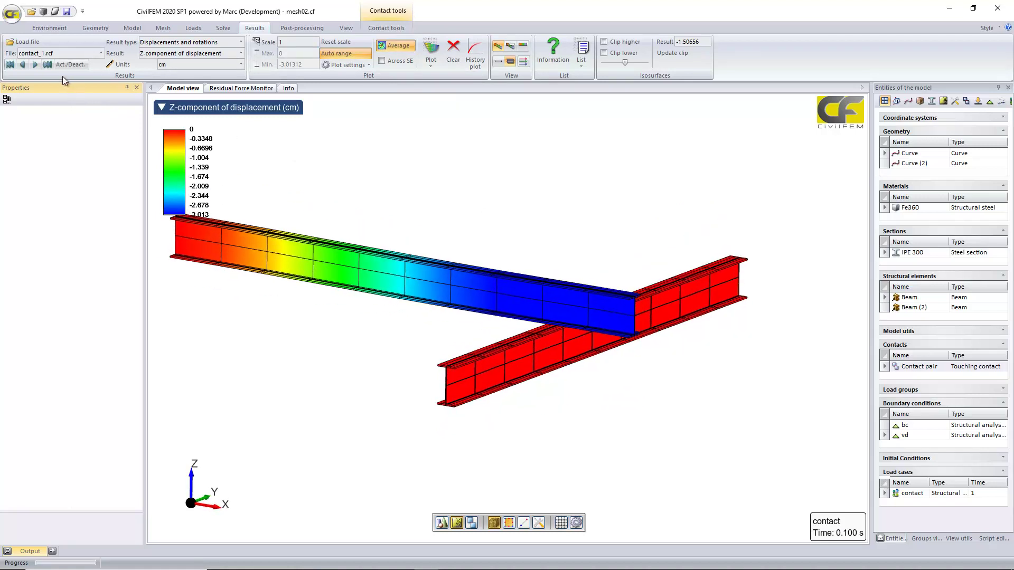
- Advance through the result files to the last one, contact_6.rcf, and inspect the deformed shape of both beams
{"action": "left_click", "coordinate": [36, 64]}
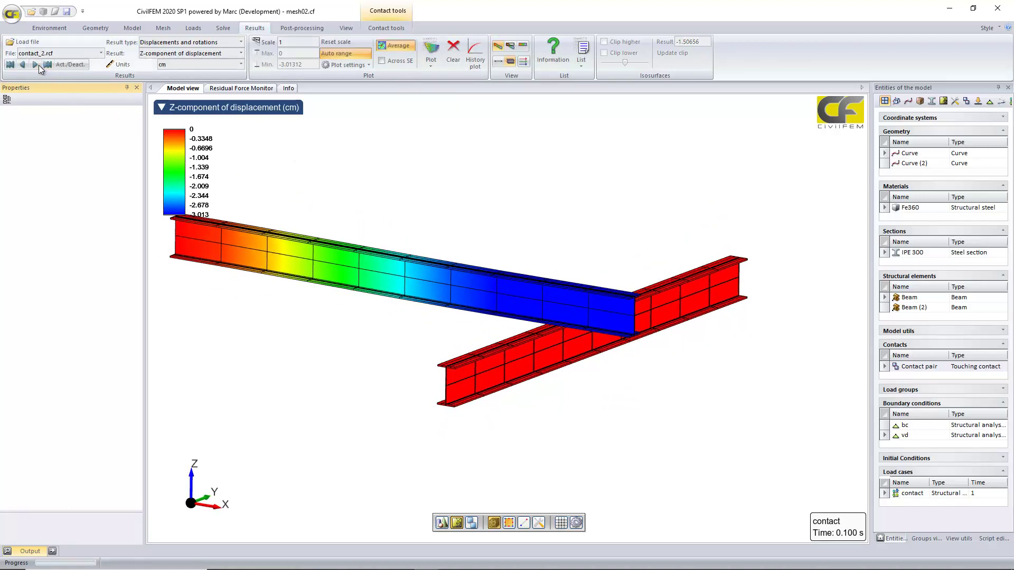
{"action": "left_click", "coordinate": [39, 65]}
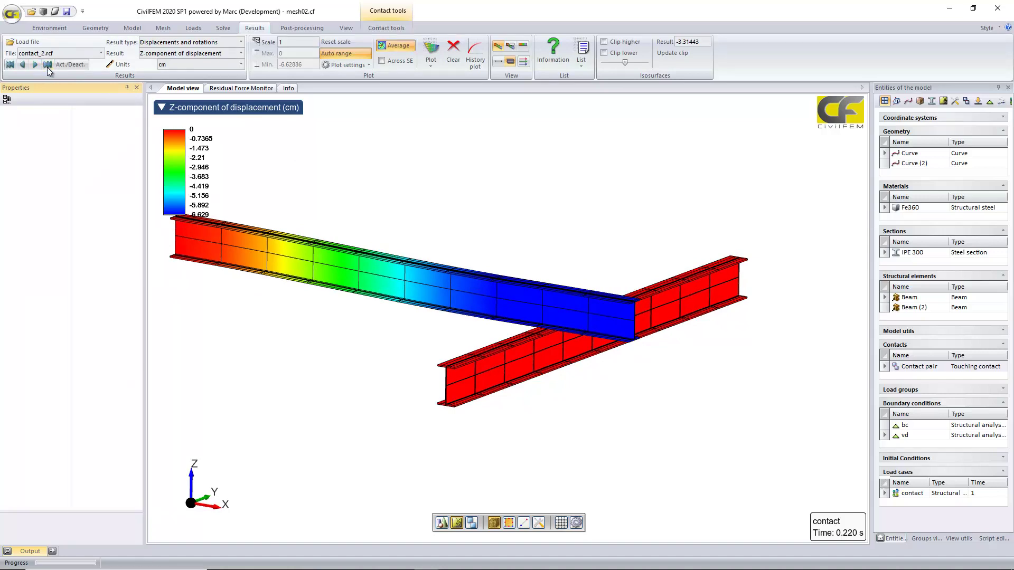
{"action": "left_click", "coordinate": [46, 68]}
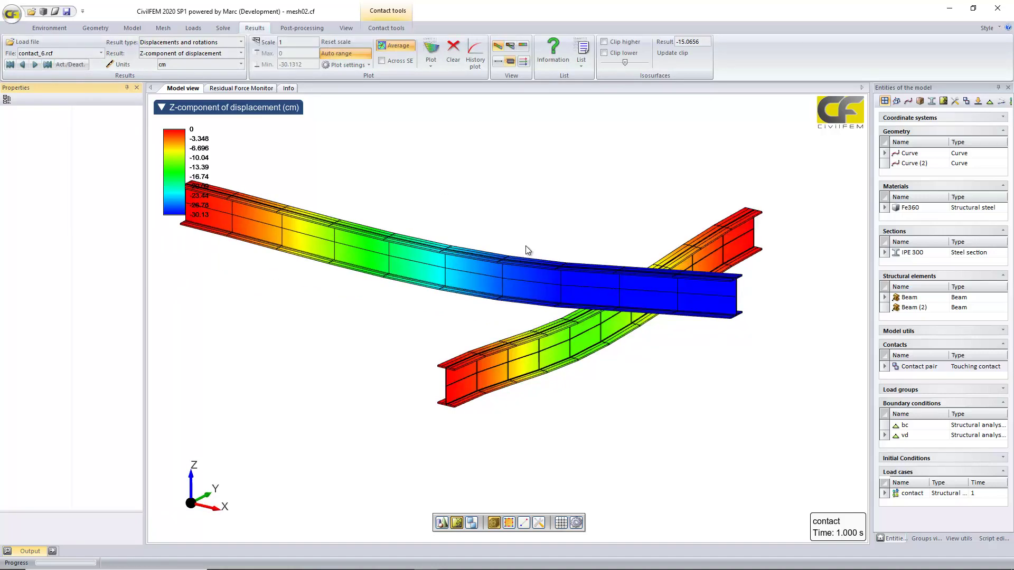
{"action": "middle_click_drag", "start_coordinate": [525, 246], "coordinate": [524, 246]}
{"action": "scroll", "coordinate": [538, 255], "scroll_direction": "up", "scroll_amount": 1}
{"action": "middle_click_drag", "start_coordinate": [647, 254], "coordinate": [544, 240]}
{"action": "scroll", "coordinate": [539, 255], "scroll_direction": "up", "scroll_amount": 4}
{"action": "scroll", "coordinate": [544, 240], "scroll_direction": "down", "scroll_amount": 3}
{"action": "left_click", "coordinate": [559, 461]}
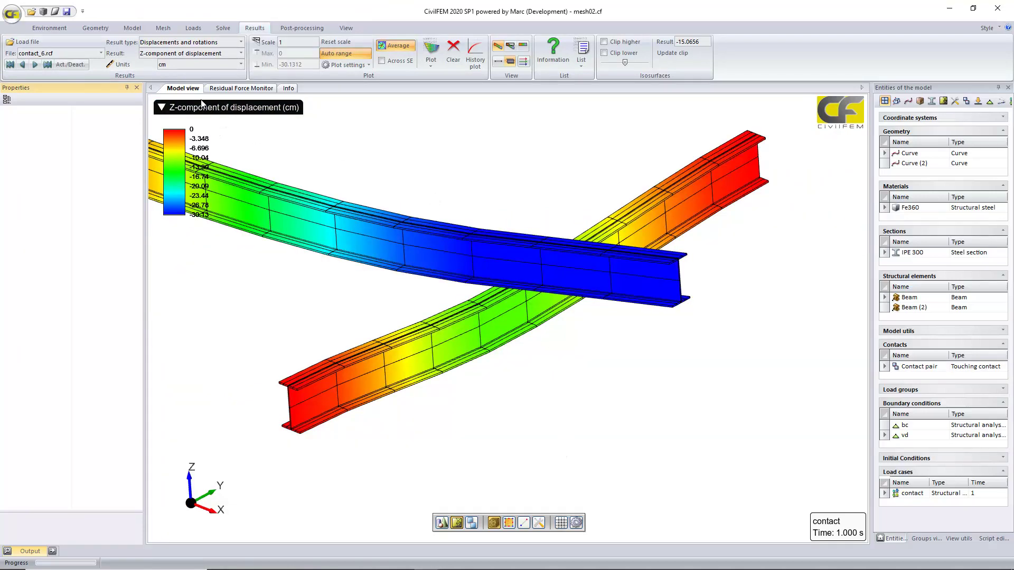
{"action": "middle_click_drag", "start_coordinate": [563, 361], "coordinate": [557, 371]}
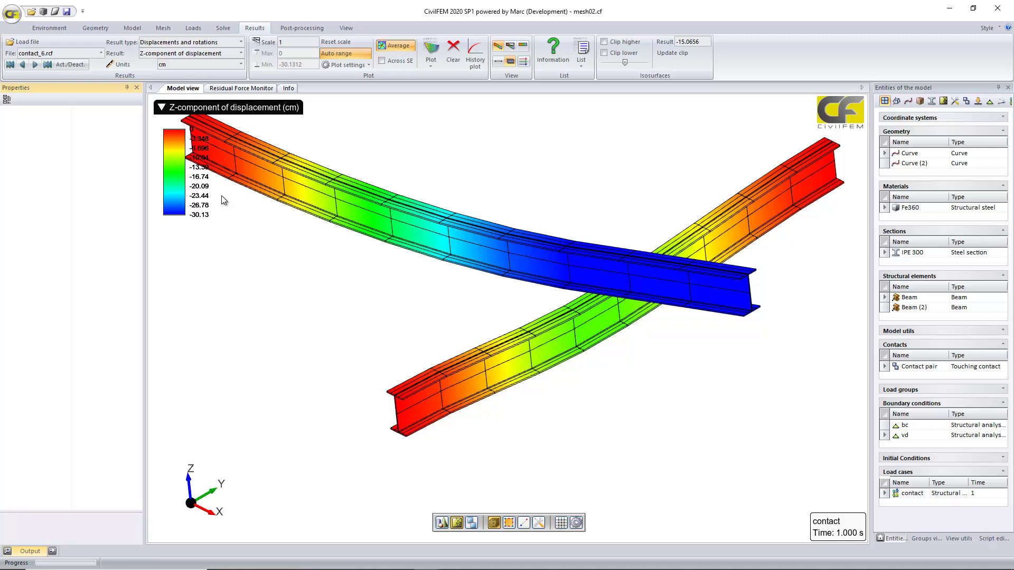
- Plot the von Mises equivalent stress on the beams and view the crossing from above
{"action": "left_click", "coordinate": [207, 42]}
{"action": "left_click", "coordinate": [176, 104]}
{"action": "left_click", "coordinate": [173, 55]}
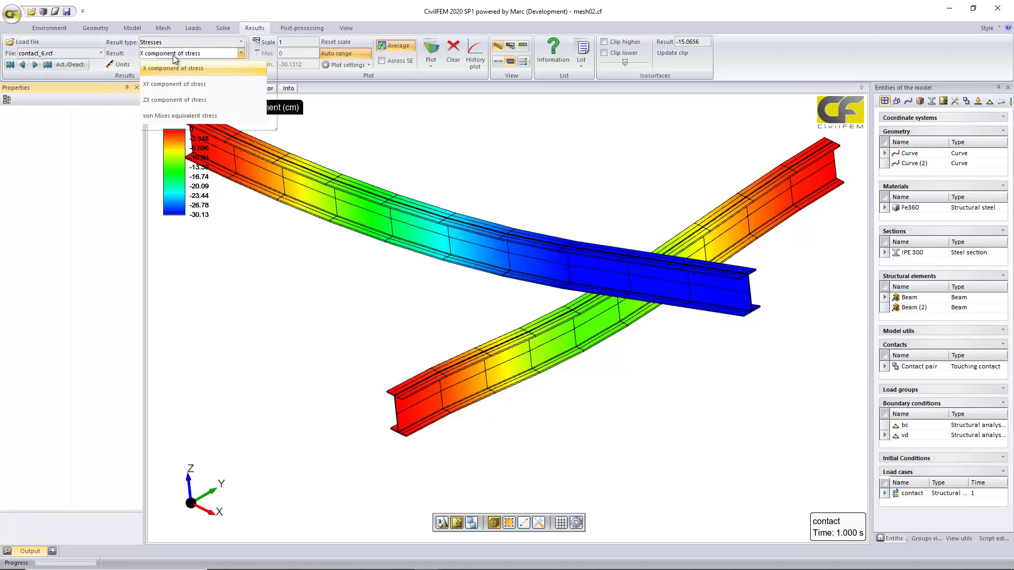
{"action": "left_click", "coordinate": [175, 112]}
{"action": "left_click", "coordinate": [431, 51]}
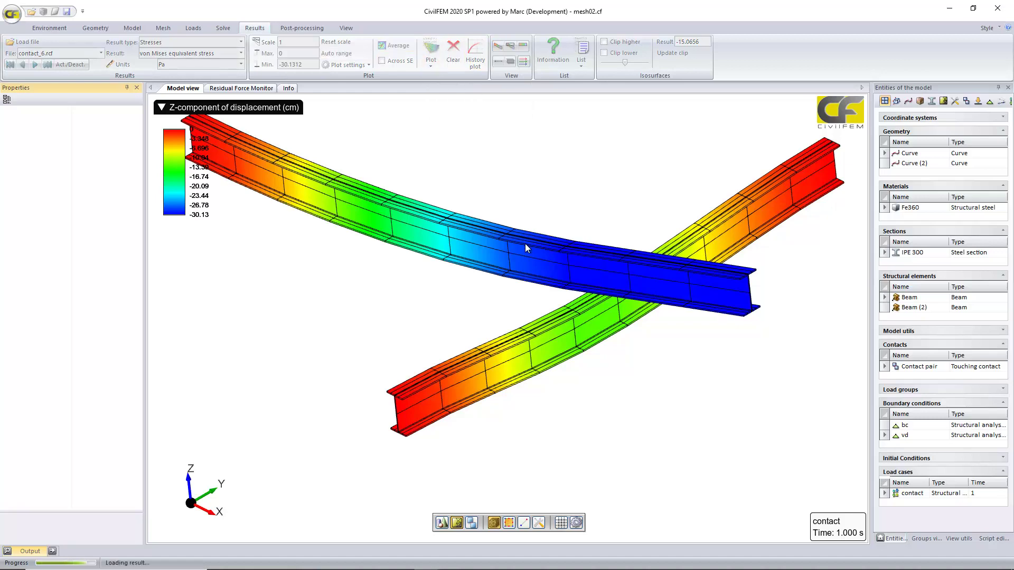
{"action": "middle_click_drag", "start_coordinate": [573, 171], "coordinate": [489, 292]}
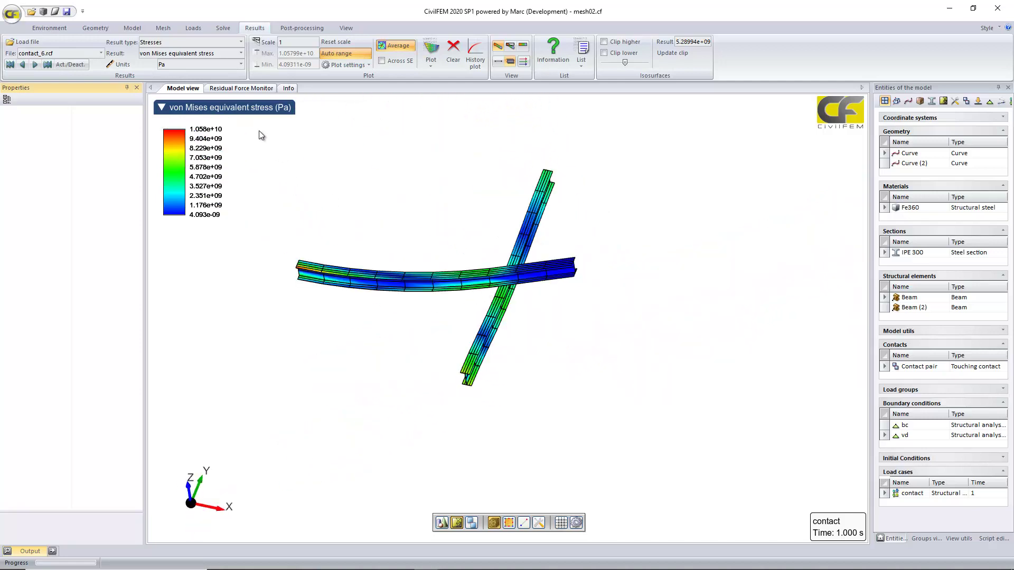
- Plot the contact status from the Contacts results on both beams
{"action": "left_click", "coordinate": [189, 42]}
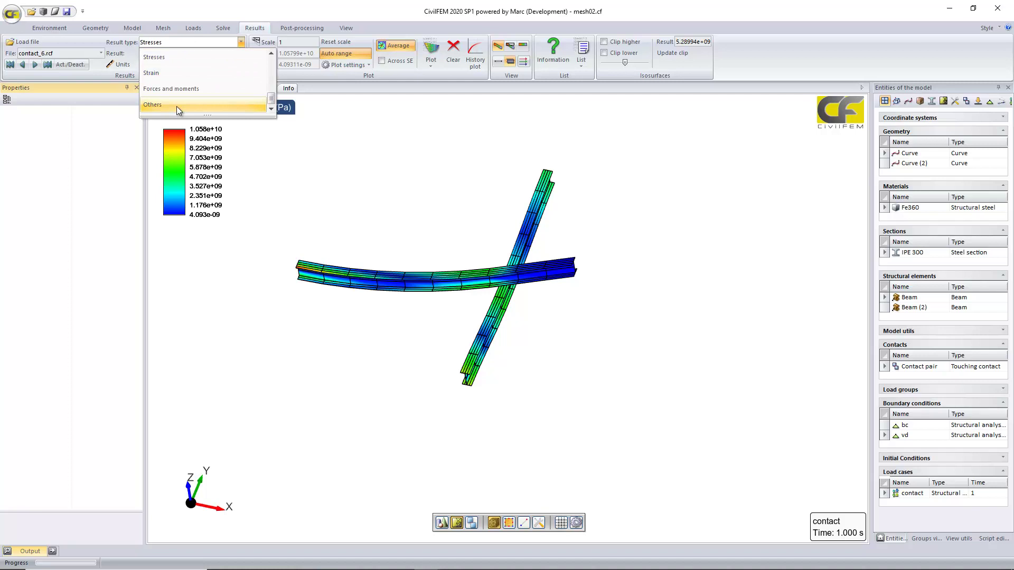
{"action": "scroll", "coordinate": [178, 98], "scroll_direction": "up", "scroll_amount": 3}
{"action": "left_click", "coordinate": [178, 73]}
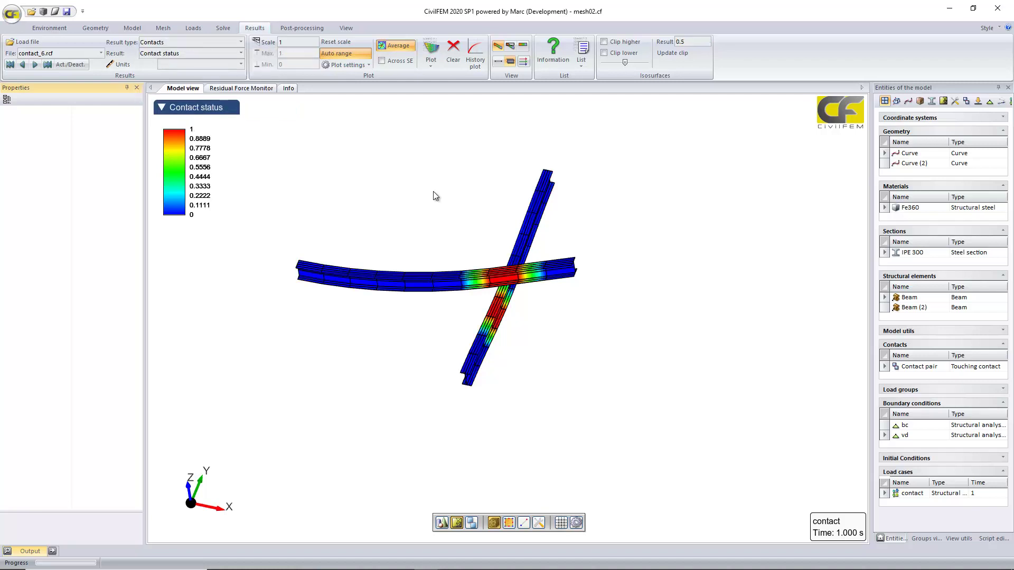
- Clear the plotted results and load result files contact_1.rcf to contact_6.rcf into a new animation
{"action": "left_click", "coordinate": [452, 59]}
{"action": "left_click", "coordinate": [301, 27]}
{"action": "left_click", "coordinate": [20, 51]}
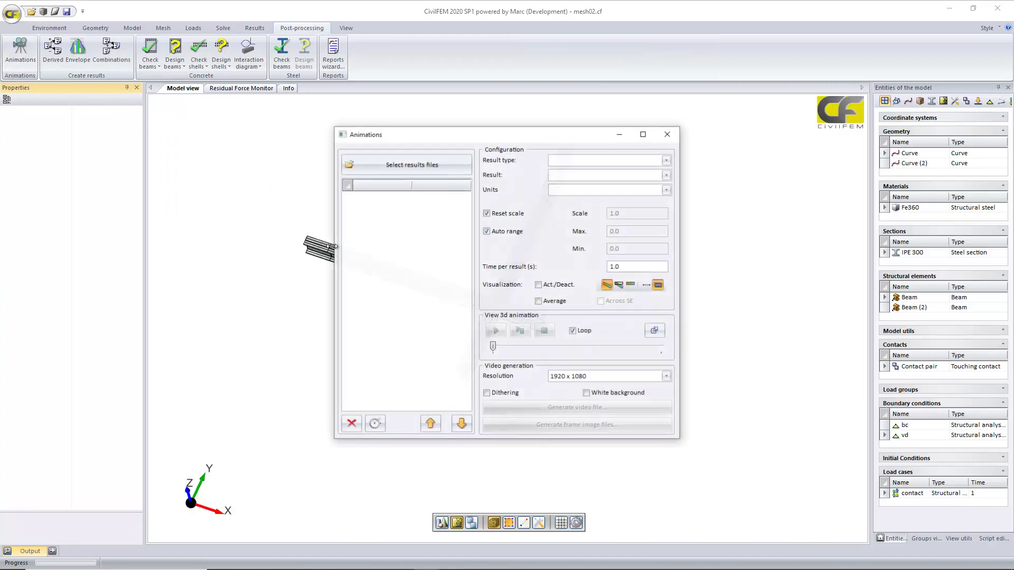
{"action": "left_click", "coordinate": [411, 165]}
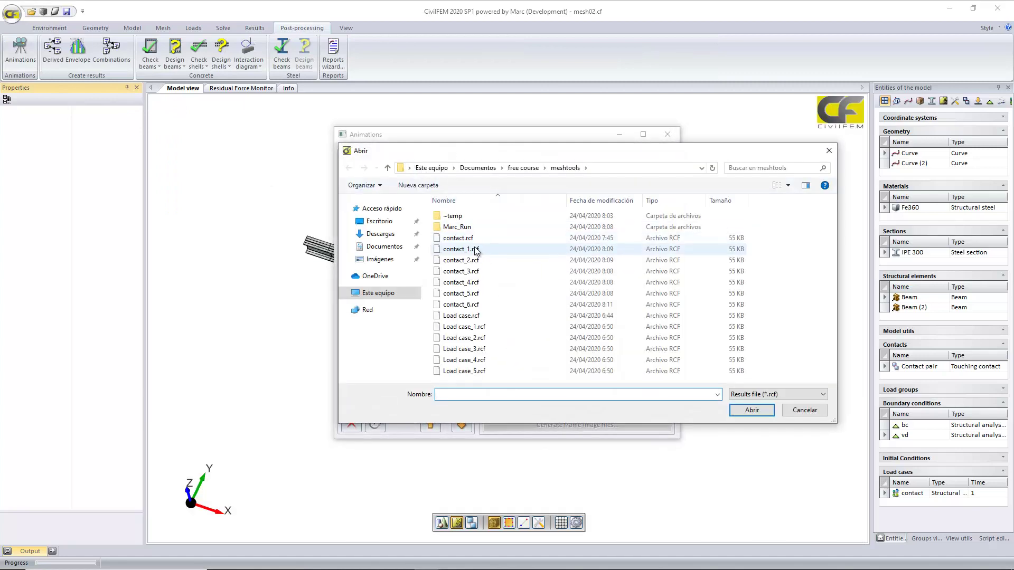
{"action": "left_click", "coordinate": [476, 250]}
{"action": "left_click", "coordinate": [461, 305], "text": "shift"}
{"action": "left_click", "coordinate": [740, 407]}
- Configure the animation for von Mises equivalent stress in MPa with a fixed scale of 1, and play it
{"action": "left_click", "coordinate": [627, 161]}
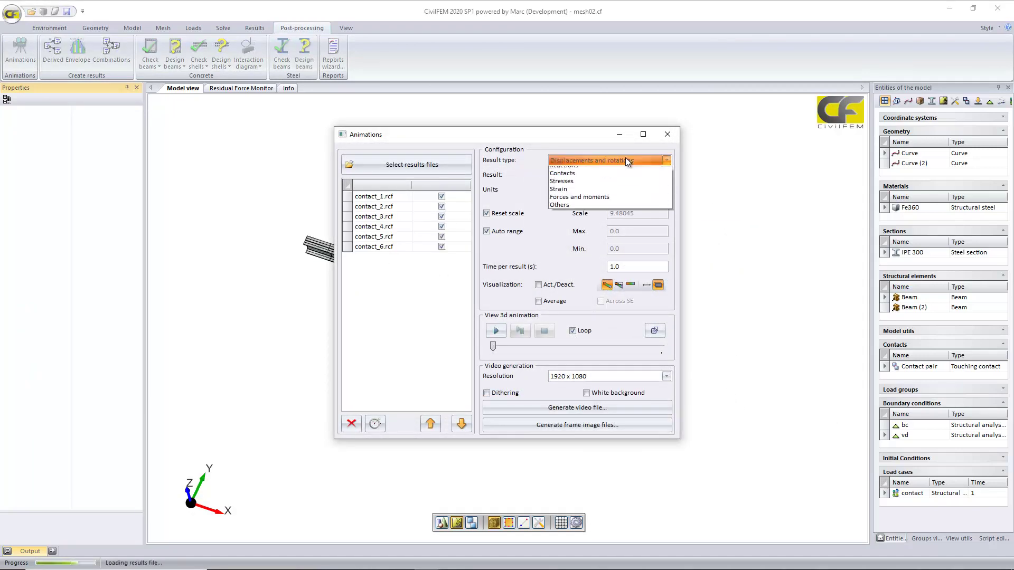
{"action": "left_click", "coordinate": [614, 194]}
{"action": "left_click", "coordinate": [600, 175]}
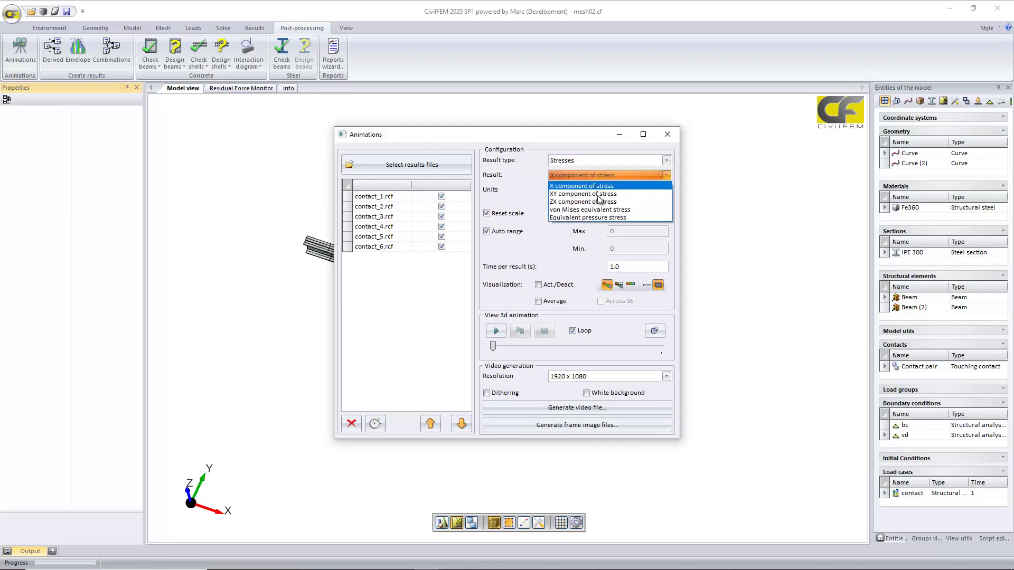
{"action": "left_click", "coordinate": [592, 210]}
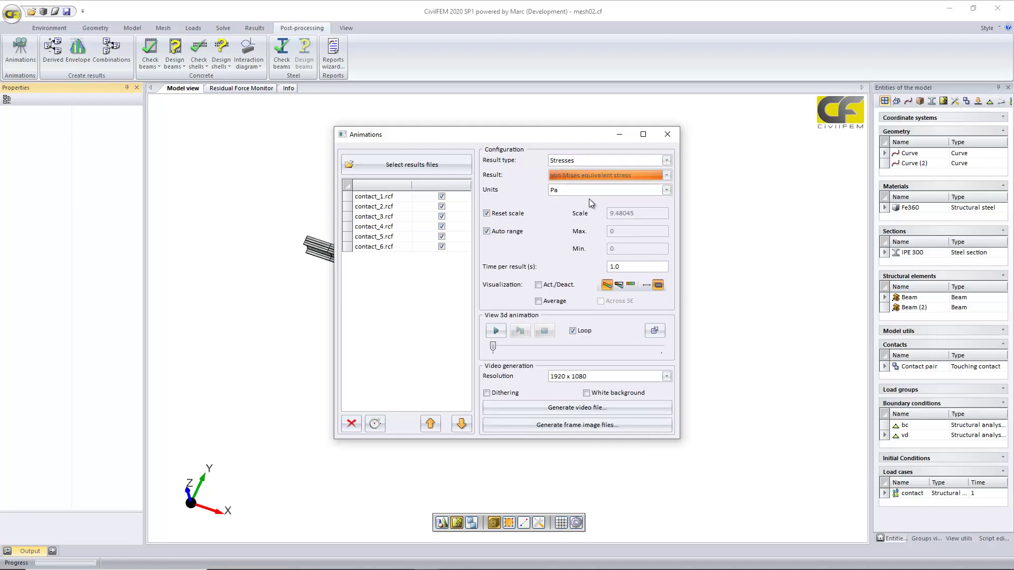
{"action": "left_click", "coordinate": [583, 190]}
{"action": "left_click", "coordinate": [587, 224]}
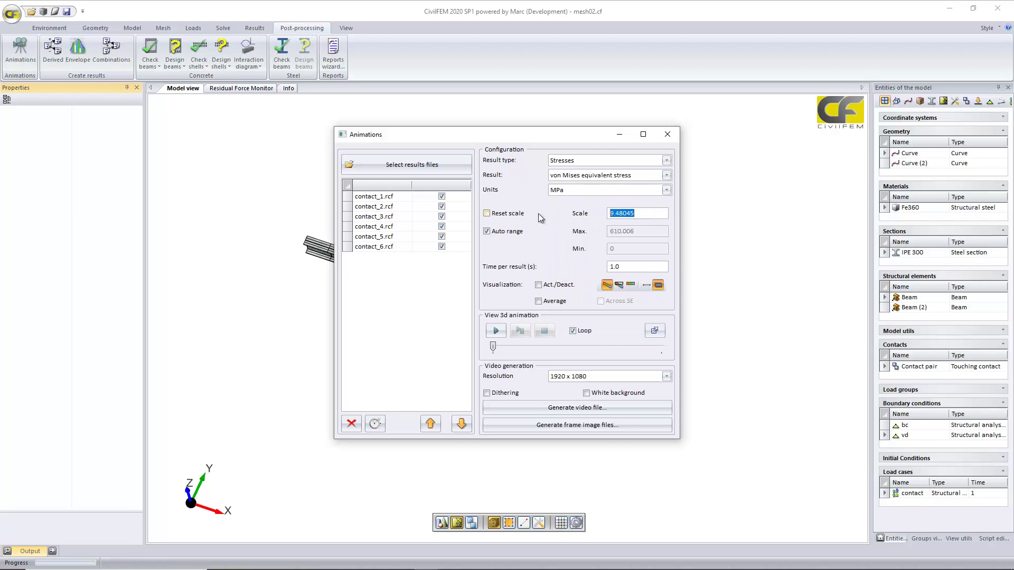
{"action": "type", "text": "1"}
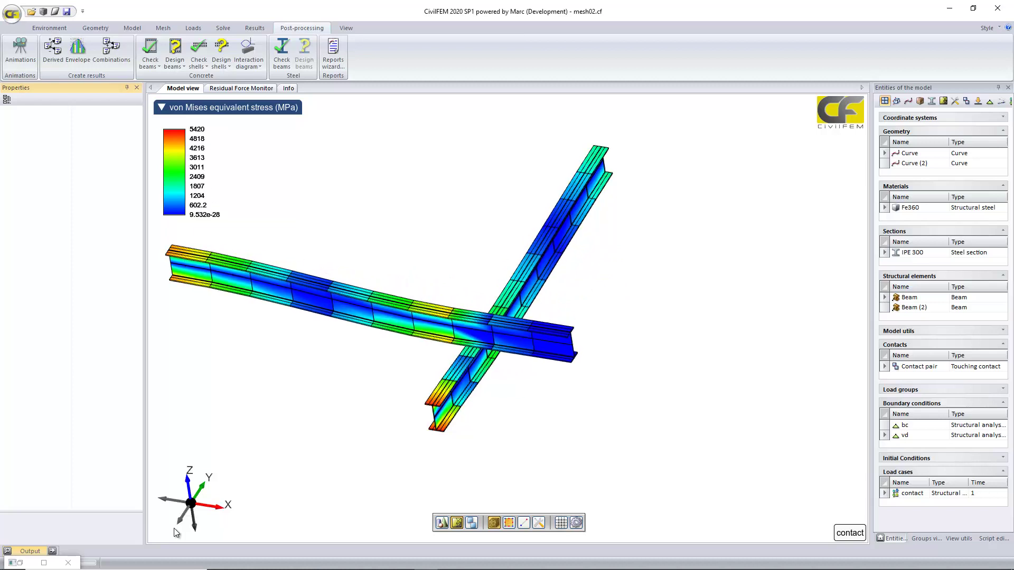
- Stop the animation, exclude contact_6.rcf from it, and play it again
{"action": "left_click", "coordinate": [254, 28]}
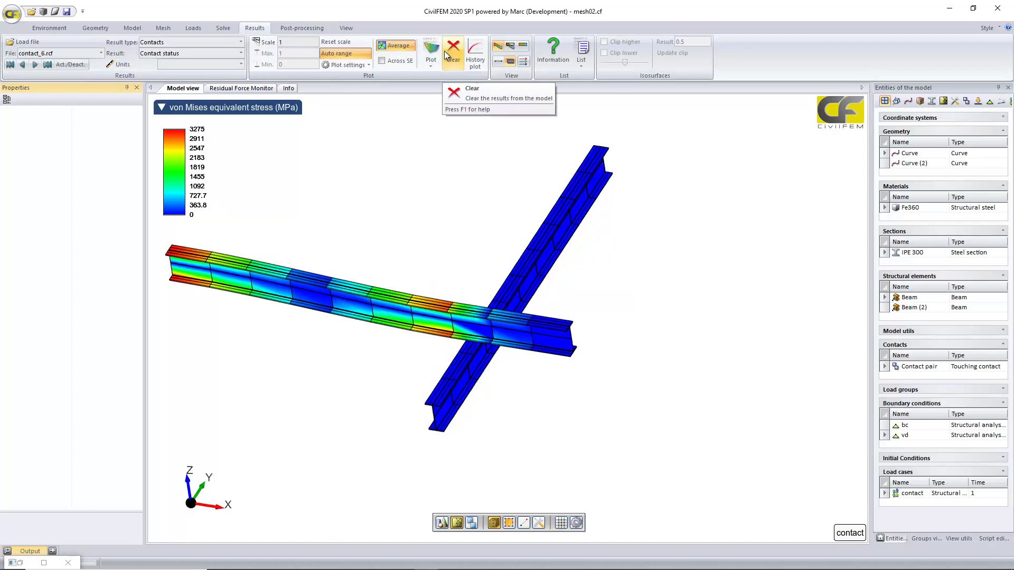
{"action": "left_click", "coordinate": [296, 28]}
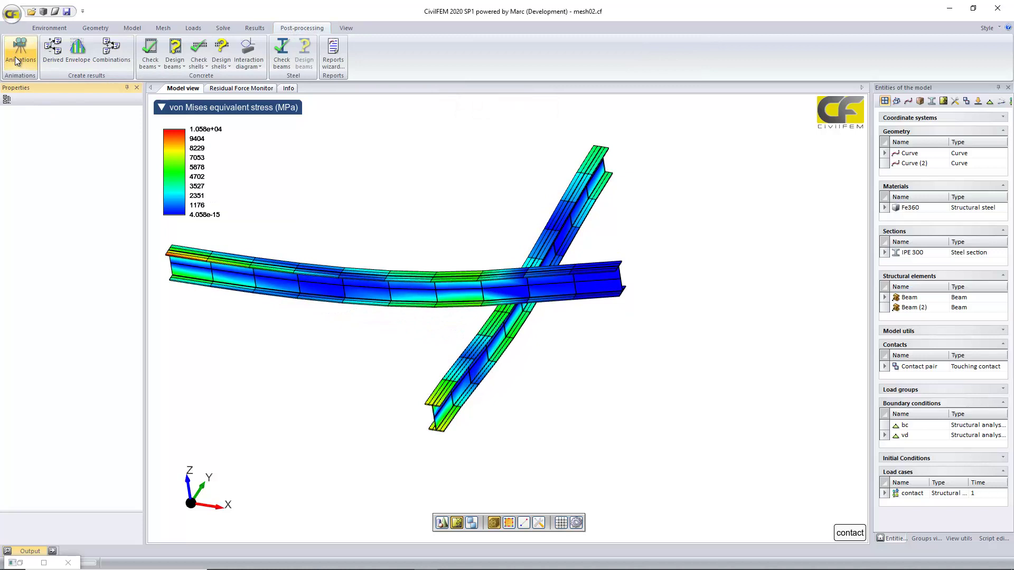
{"action": "left_click", "coordinate": [17, 61]}
{"action": "left_click", "coordinate": [546, 331]}
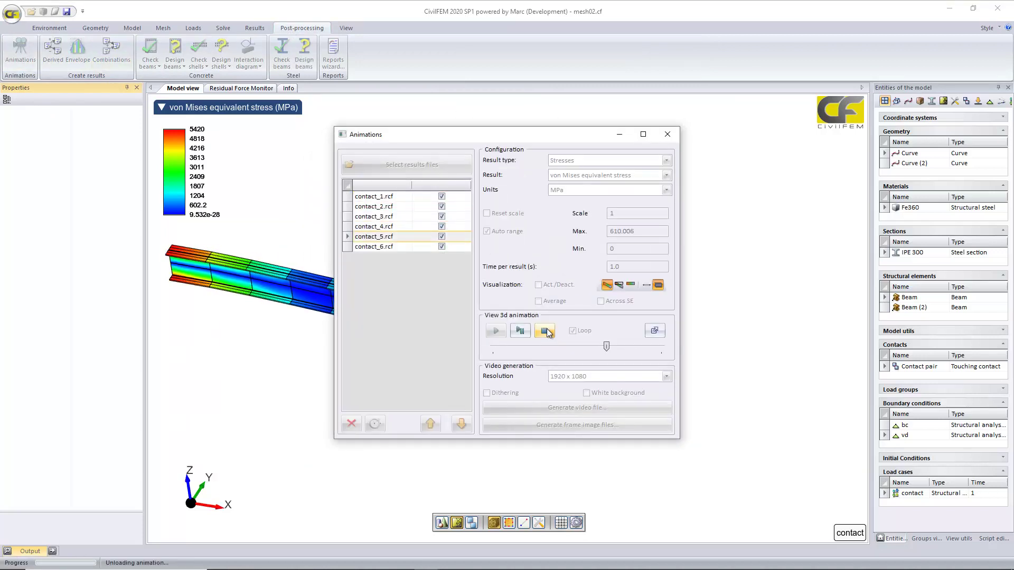
{"action": "left_click", "coordinate": [447, 247]}
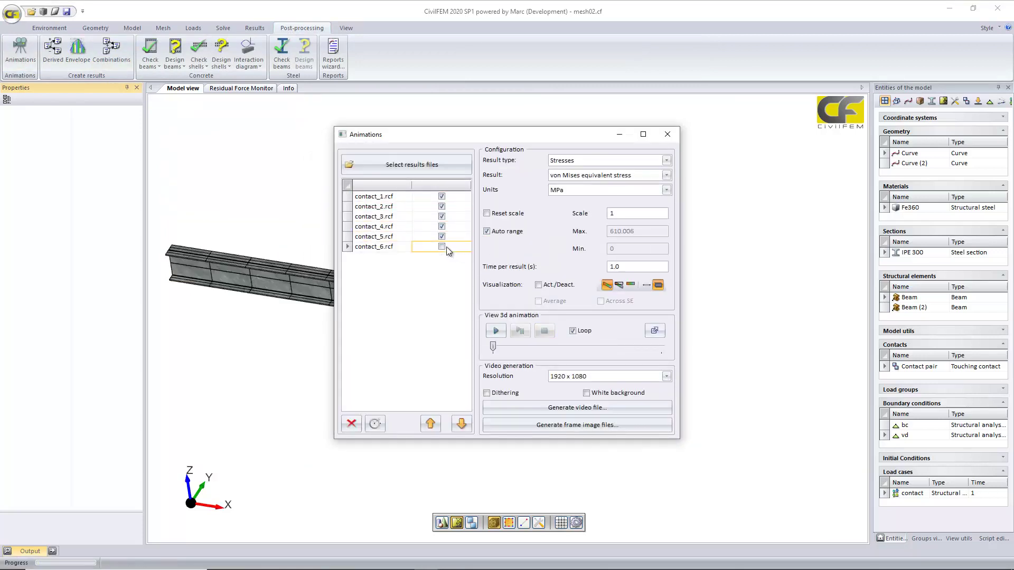
{"action": "left_click", "coordinate": [497, 333]}
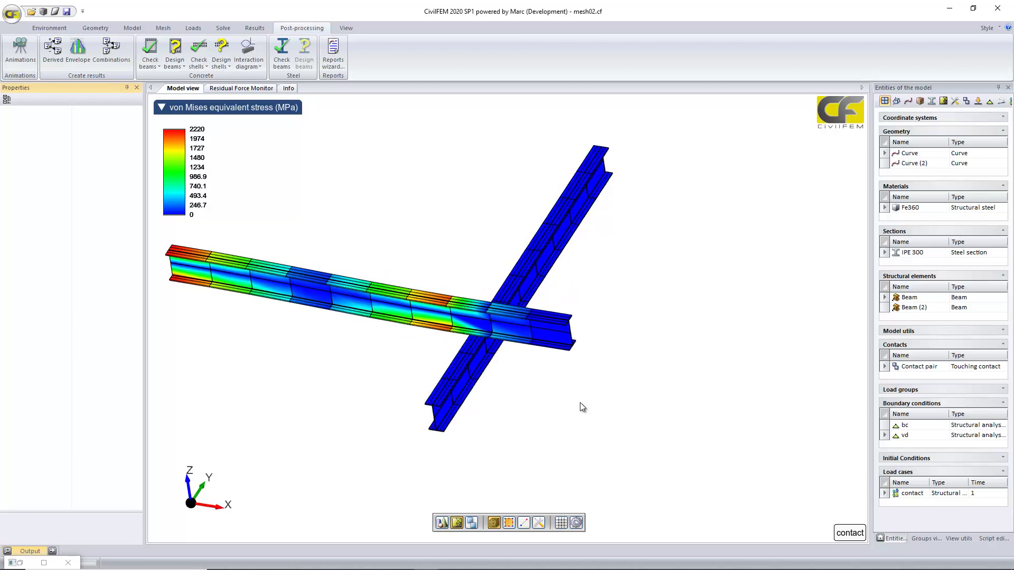
- Examine the contact zone between the beams up close in the running animation, and close the animation
{"action": "scroll", "coordinate": [540, 407], "scroll_direction": "up", "scroll_amount": 5}
{"action": "middle_click_drag", "start_coordinate": [530, 469], "coordinate": [530, 454]}
{"action": "mouse_move", "coordinate": [529, 455]}
{"action": "right_mouse_down"}
{"action": "mouse_move", "coordinate": [534, 443]}
{"action": "mouse_move", "coordinate": [536, 457]}
{"action": "right_mouse_up"}
{"action": "middle_click_drag", "start_coordinate": [535, 451], "coordinate": [582, 454]}
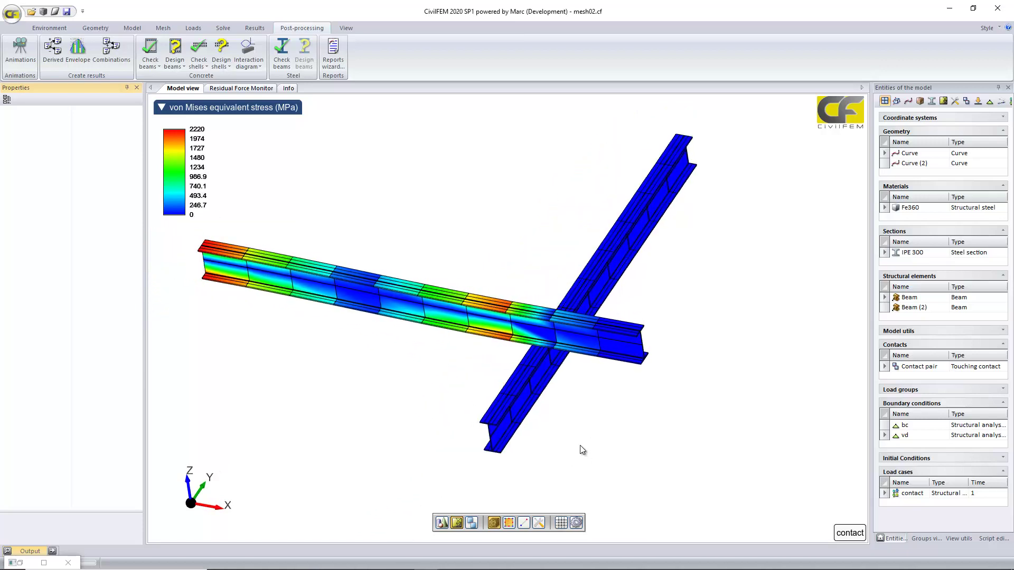
{"action": "scroll", "coordinate": [597, 413], "scroll_direction": "up", "scroll_amount": 4}
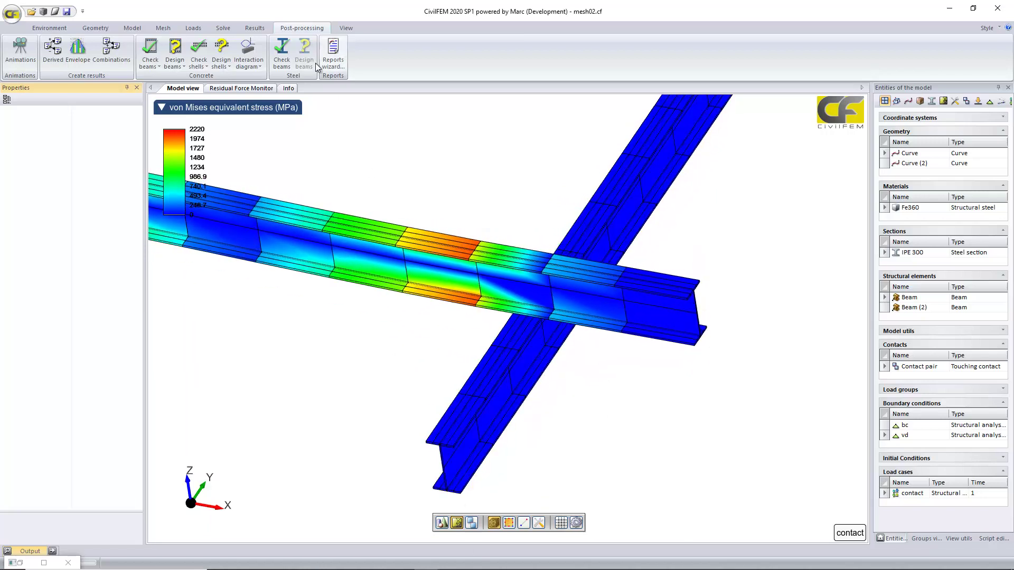
{"action": "left_click", "coordinate": [34, 45]}
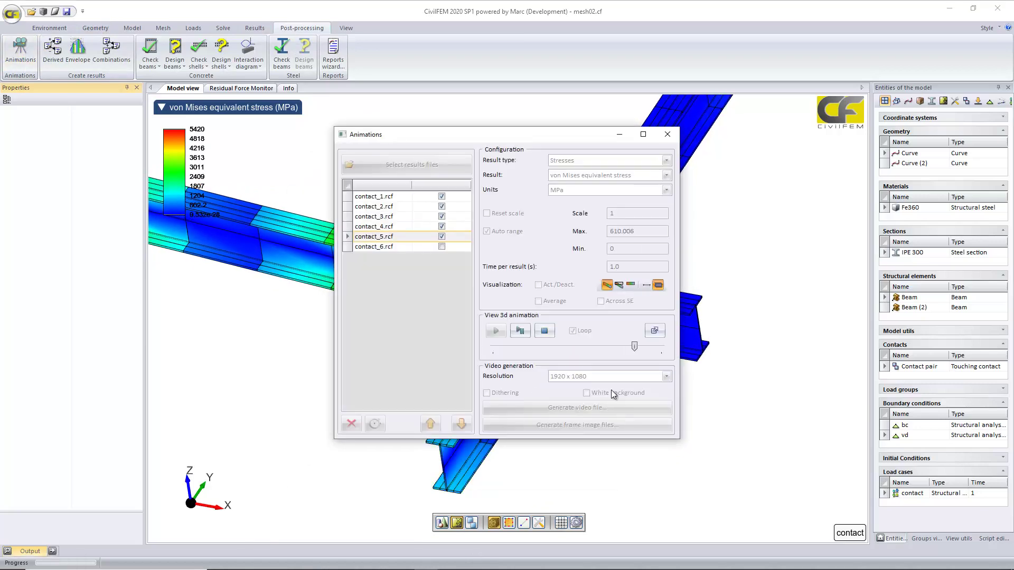
{"action": "left_click", "coordinate": [667, 134]}
- Plot the bending moment about the local Z-axis as a diagram on the undeformed beams and view it whole
{"action": "left_click", "coordinate": [254, 28]}
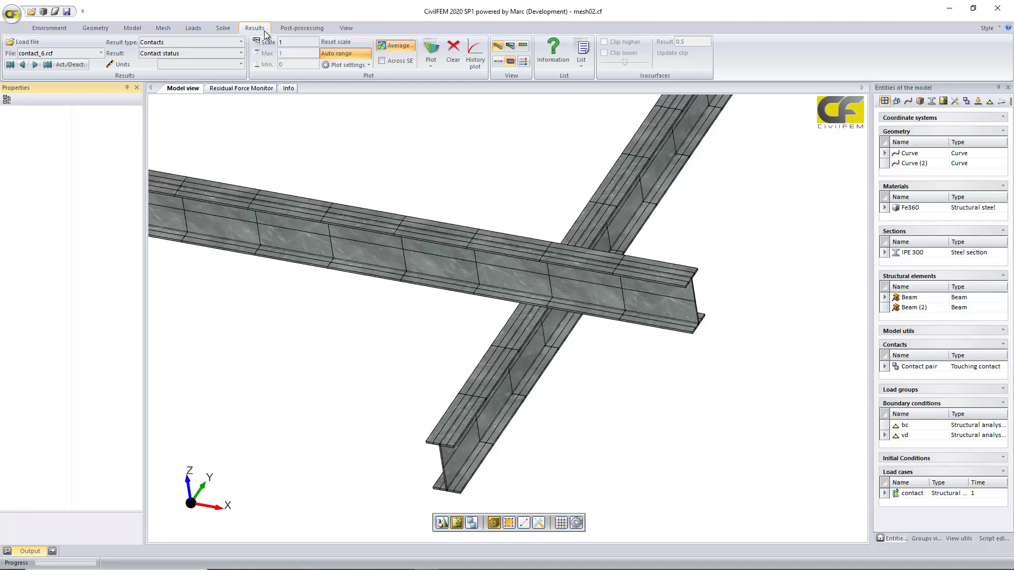
{"action": "left_click", "coordinate": [191, 43]}
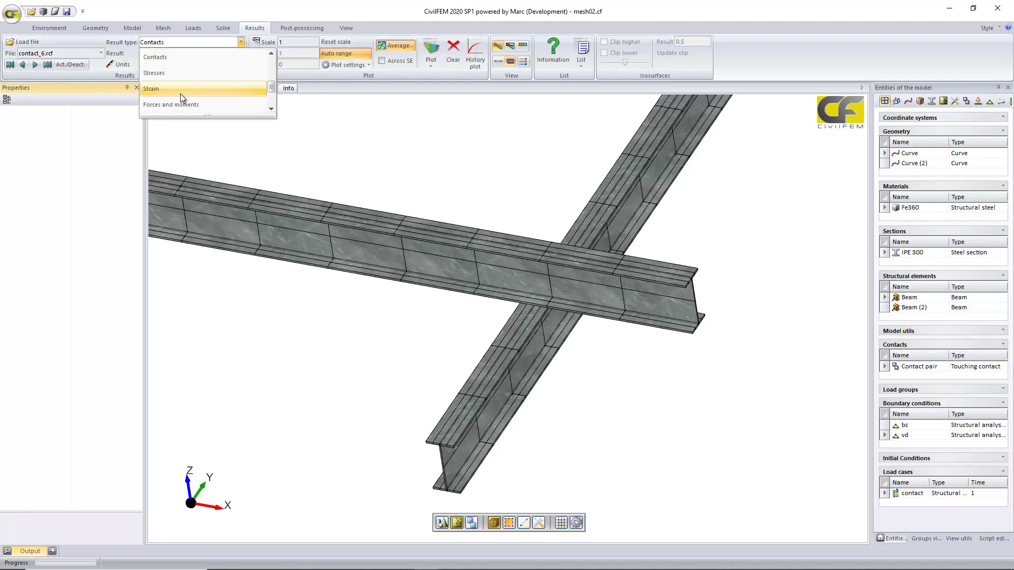
{"action": "left_click", "coordinate": [179, 104]}
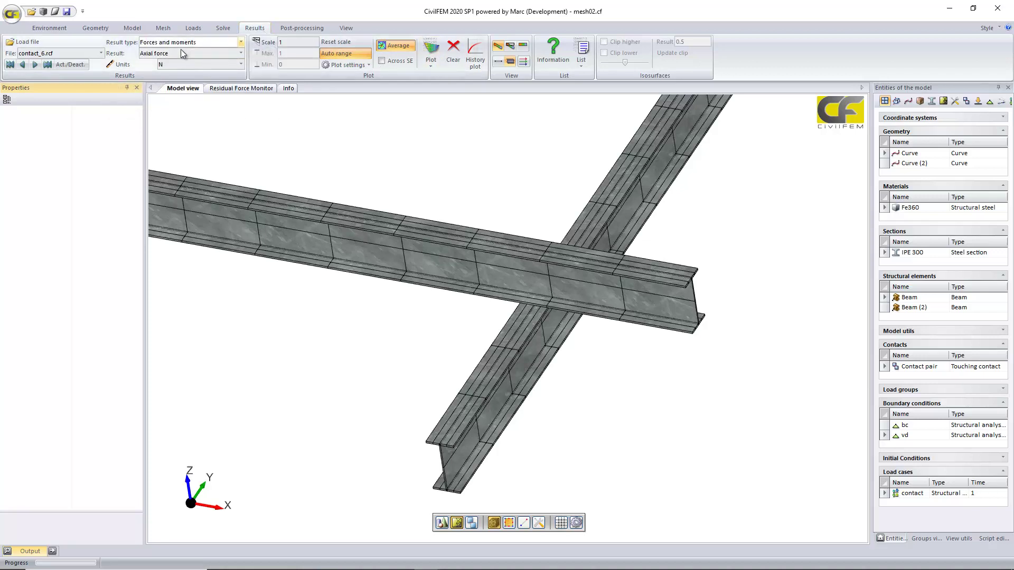
{"action": "left_click", "coordinate": [181, 49]}
{"action": "left_click", "coordinate": [183, 109]}
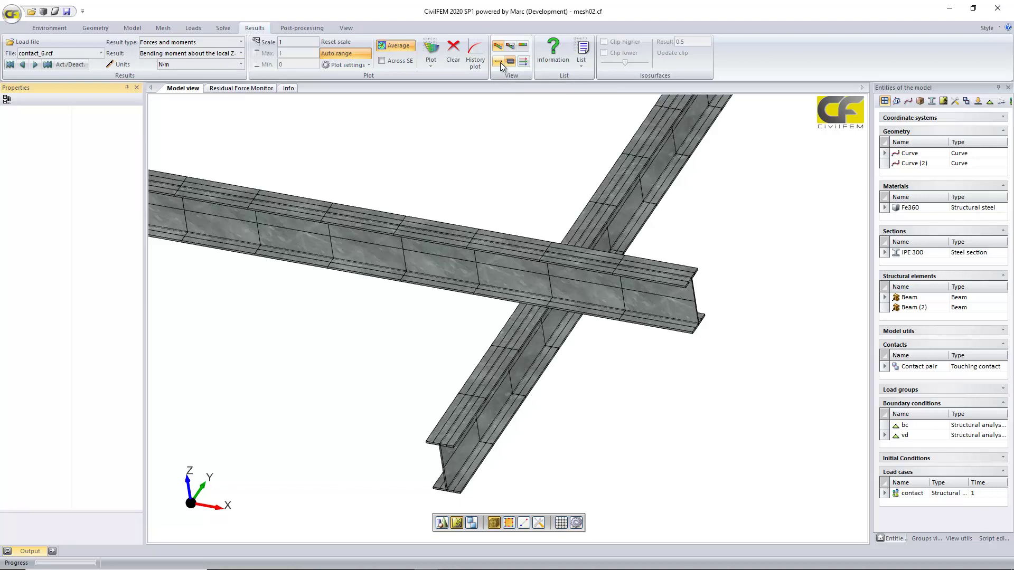
{"action": "left_click", "coordinate": [429, 48]}
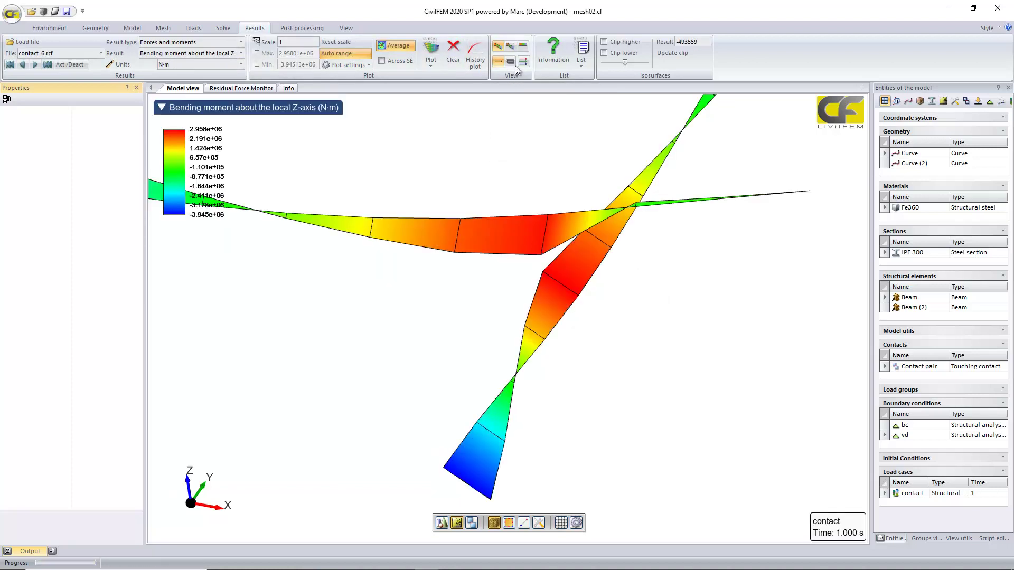
{"action": "left_click", "coordinate": [428, 43]}
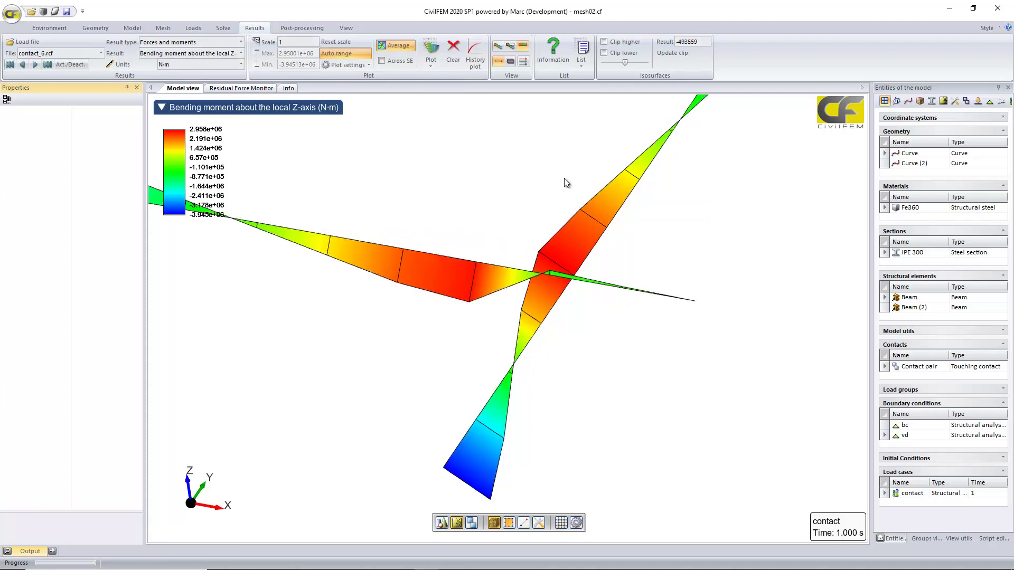
{"action": "scroll", "coordinate": [544, 158], "scroll_direction": "down", "scroll_amount": 3}
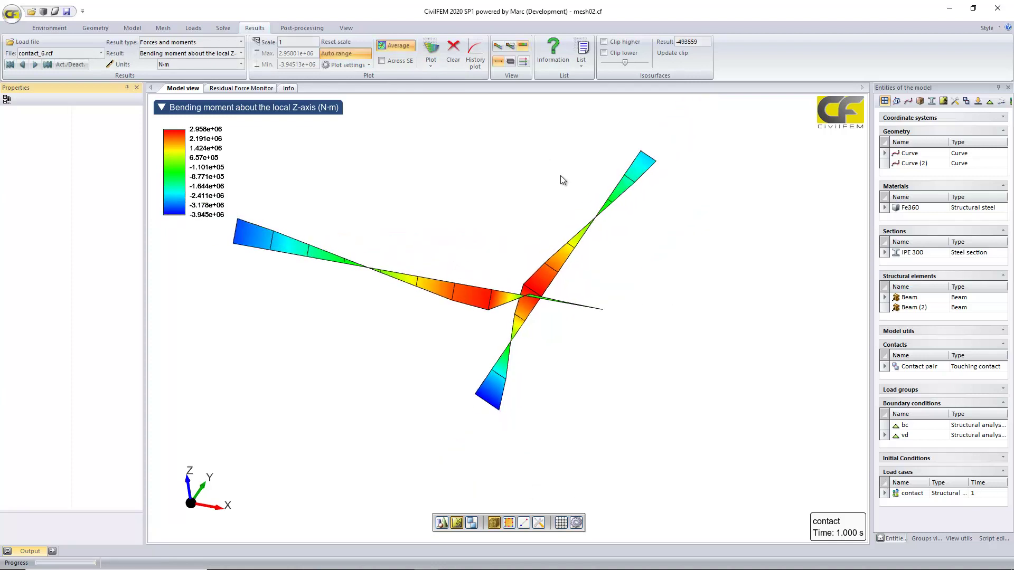
{"action": "mouse_move", "coordinate": [561, 176]}
{"action": "middle_mouse_down"}
{"action": "mouse_move", "coordinate": [607, 192]}
{"action": "mouse_move", "coordinate": [611, 136]}
{"action": "mouse_move", "coordinate": [535, 158]}
{"action": "mouse_move", "coordinate": [545, 185]}
{"action": "mouse_move", "coordinate": [540, 167]}
{"action": "mouse_move", "coordinate": [555, 168]}
{"action": "middle_mouse_up"}
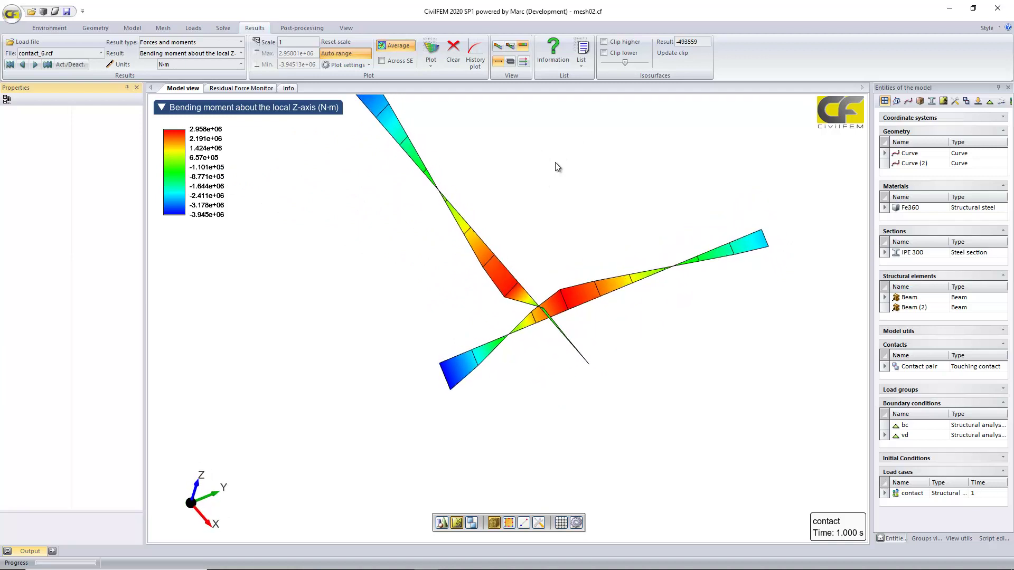